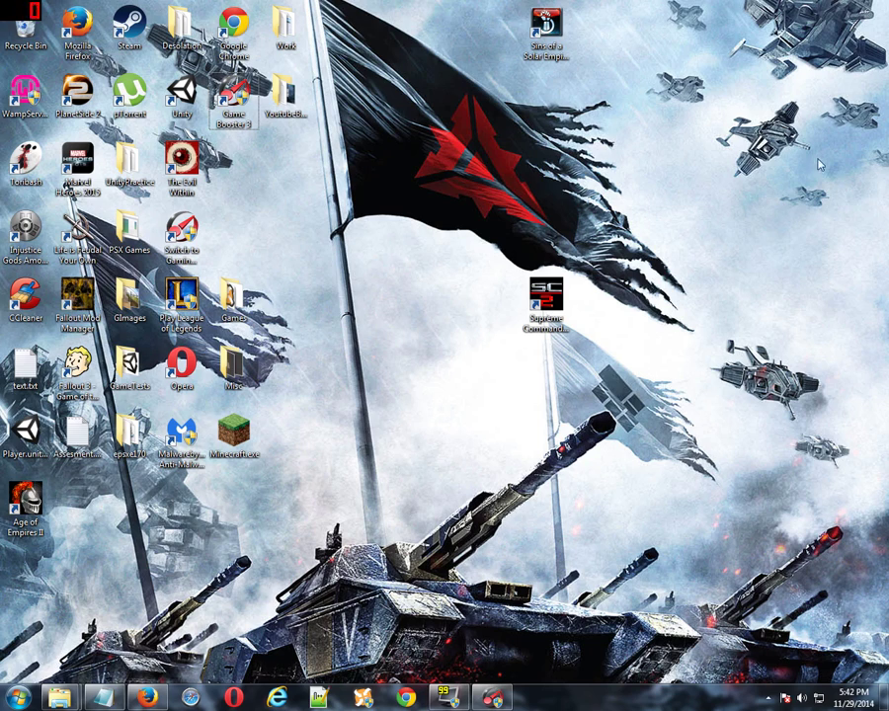
Step: Bring the Notepad list of saved download URLs forward from behind Firefox
{"action": "mouse_move", "coordinate": [37, 534]}
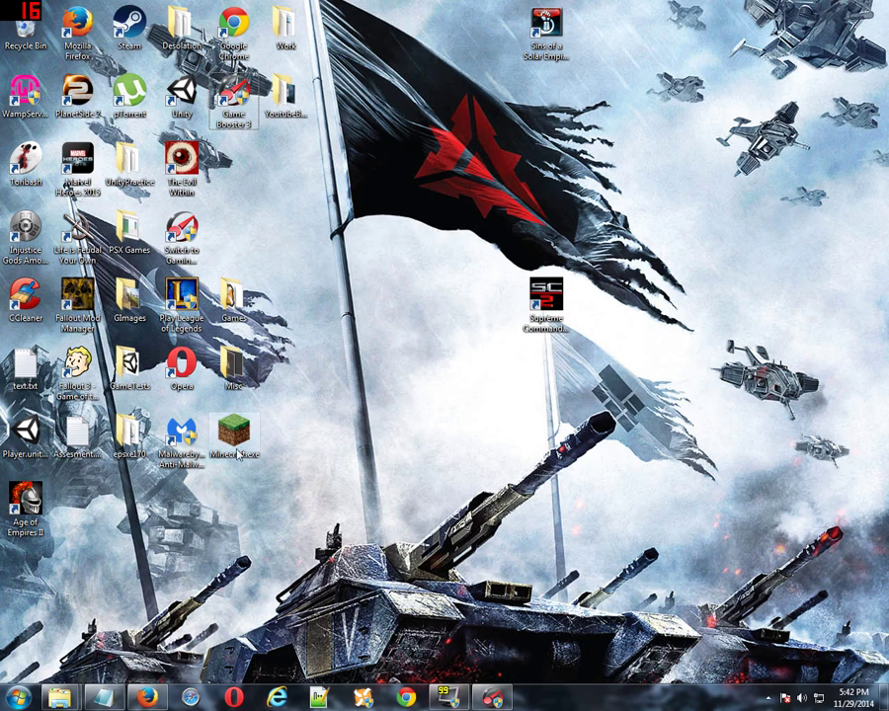
{"action": "left_click", "coordinate": [148, 697]}
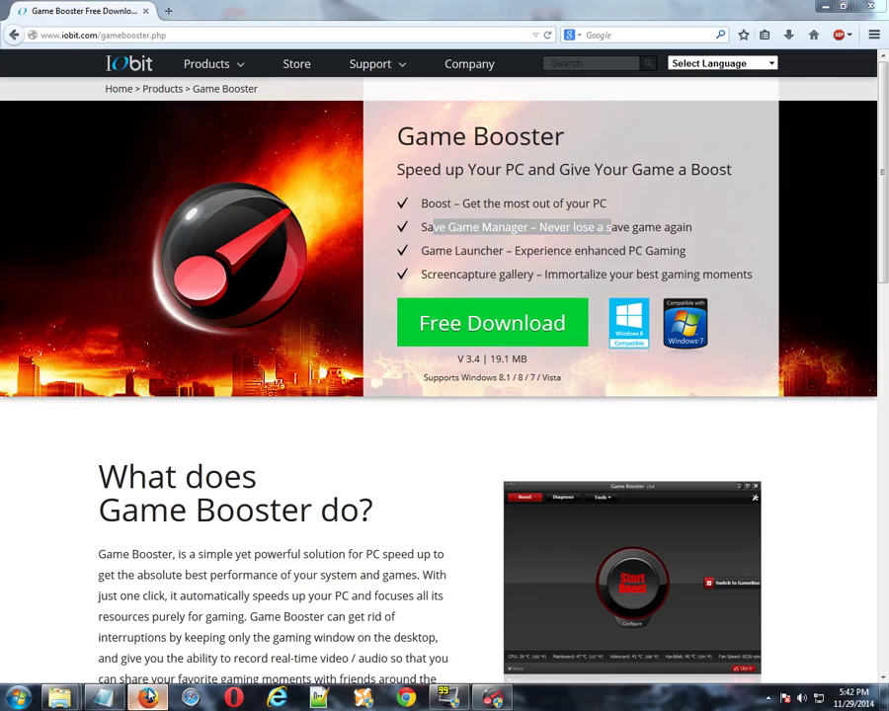
{"action": "left_click", "coordinate": [148, 697]}
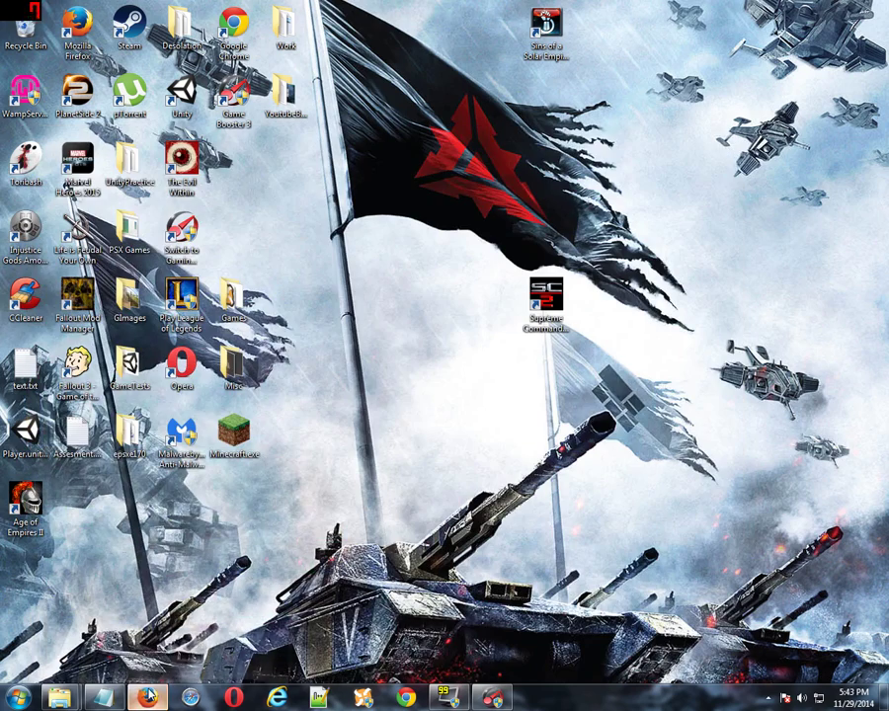
{"action": "left_click", "coordinate": [148, 697]}
{"action": "left_click", "coordinate": [104, 697]}
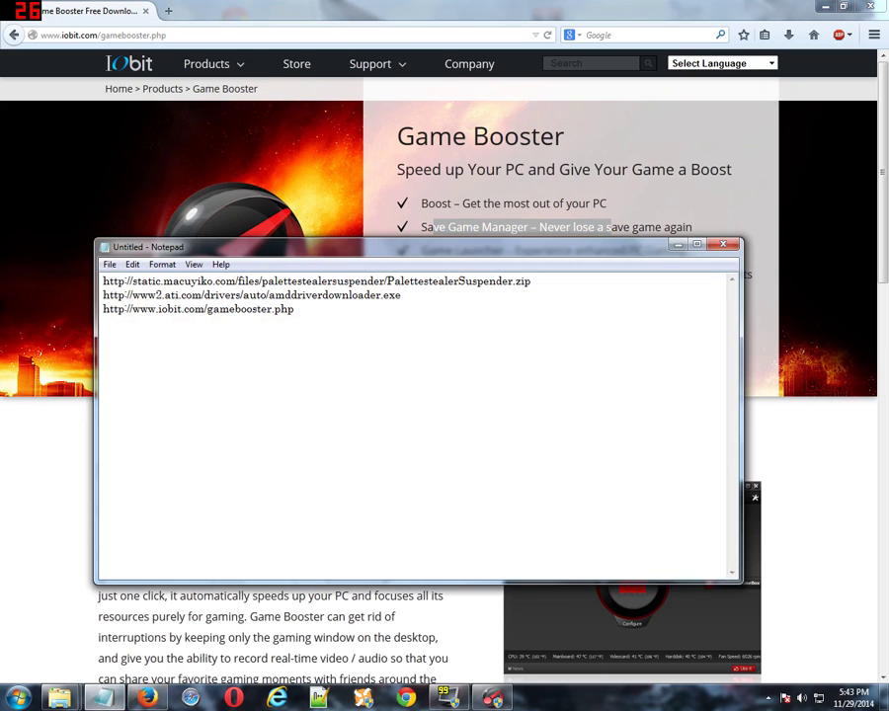
{"action": "left_click_drag", "start_coordinate": [294, 309], "coordinate": [276, 282]}
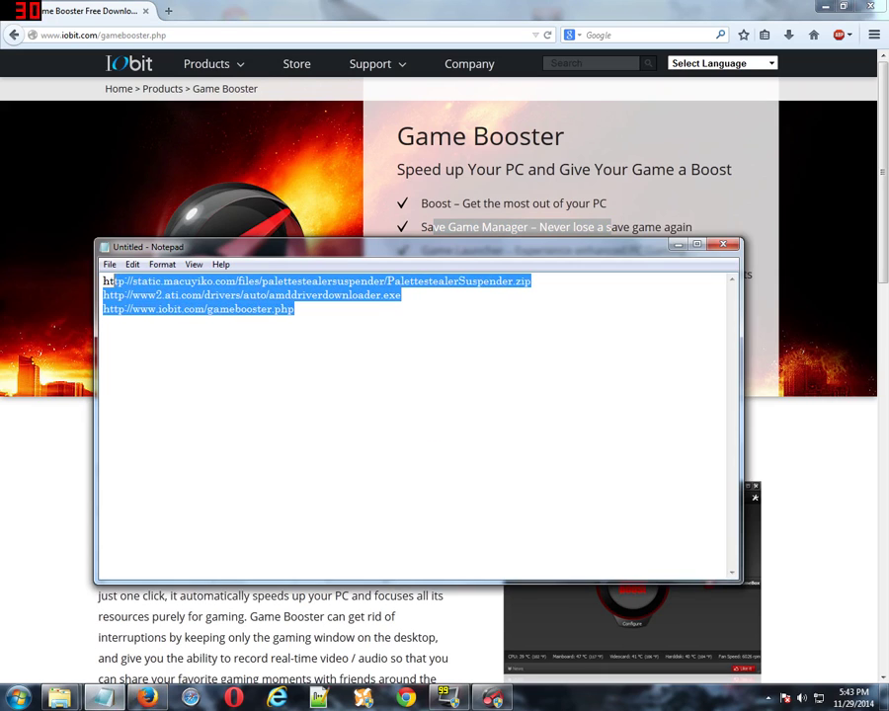
{"action": "left_click", "coordinate": [294, 309]}
Step: Paste the Palettestealer Suspender link into Firefox's address bar and save the zip file
{"action": "left_click_drag", "start_coordinate": [384, 282], "coordinate": [90, 259]}
{"action": "key", "text": "ctrl+c"}
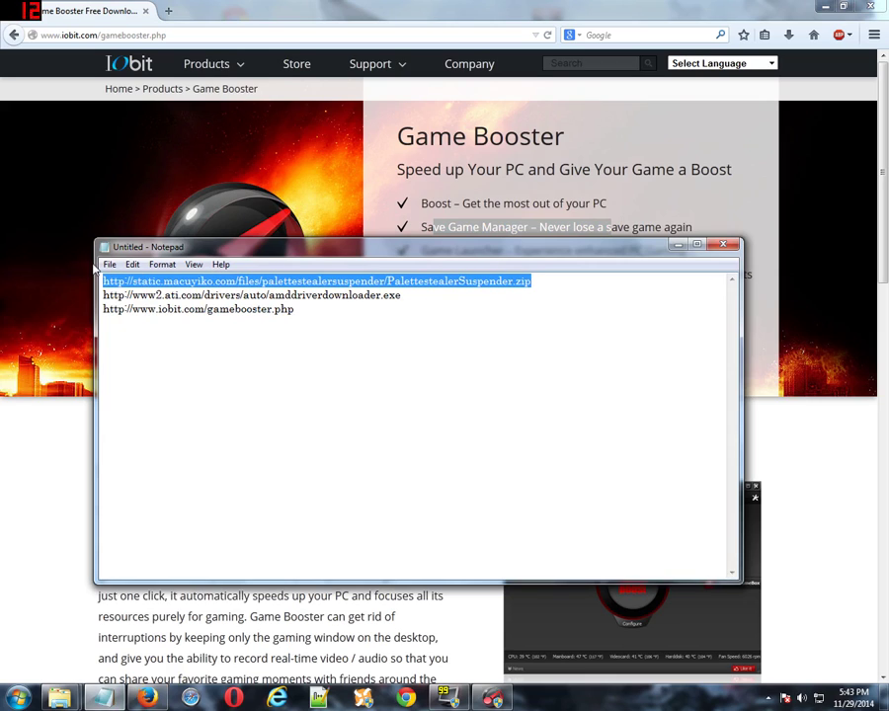
{"action": "left_click", "coordinate": [292, 309]}
{"action": "left_click", "coordinate": [208, 31]}
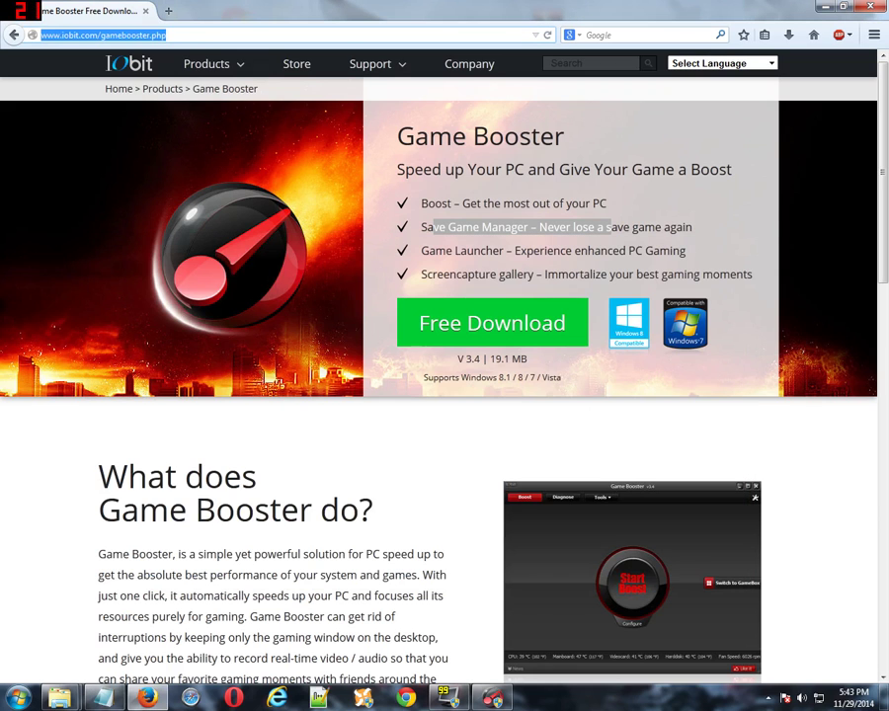
{"action": "key", "text": "ctrl+v"}
{"action": "key", "text": "Return"}
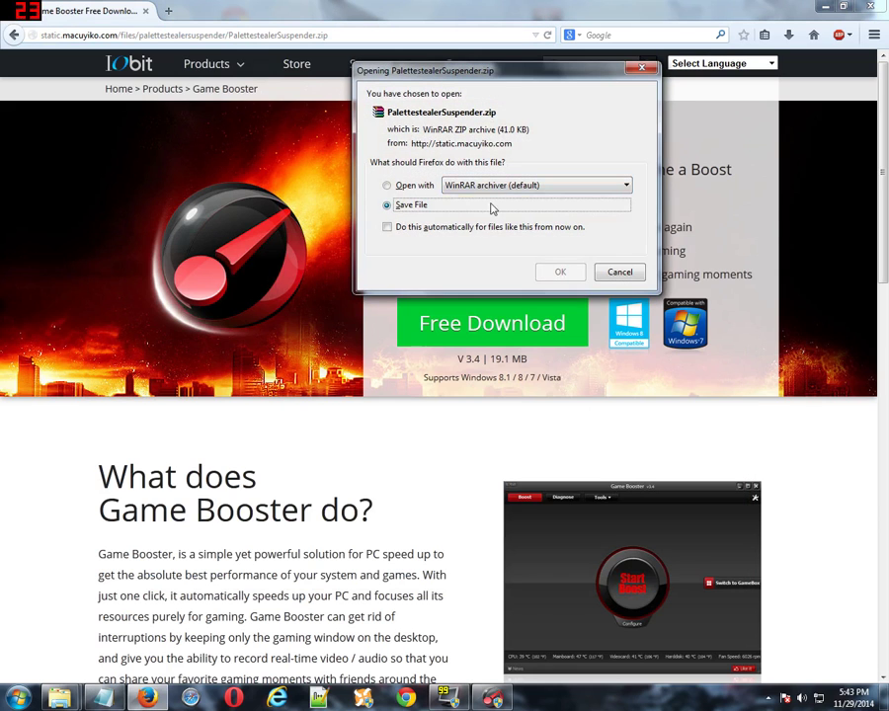
{"action": "left_click", "coordinate": [561, 274]}
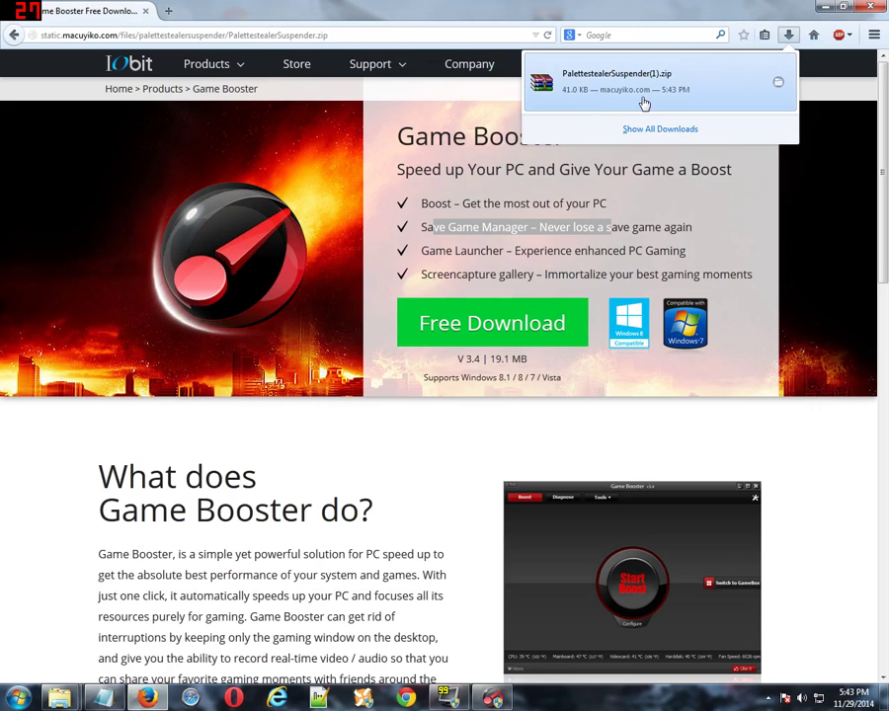
Step: Extract PalettestealerSuspender(1).zip into its own PalettestealerSuspender(1) folder and open it
{"action": "left_click", "coordinate": [622, 131]}
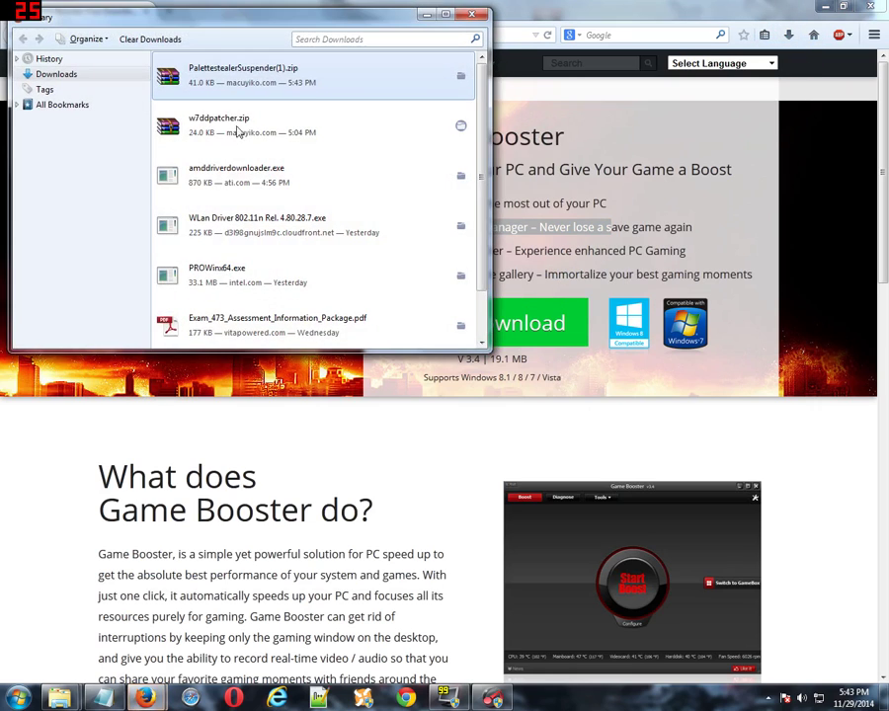
{"action": "right_click", "coordinate": [299, 83]}
{"action": "left_click", "coordinate": [321, 103]}
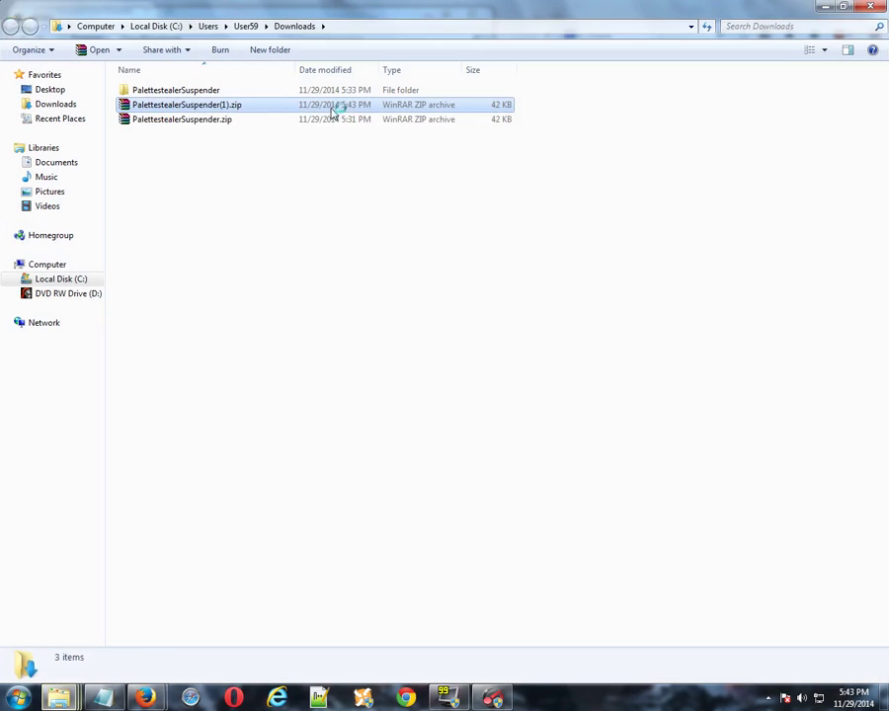
{"action": "right_click", "coordinate": [214, 109]}
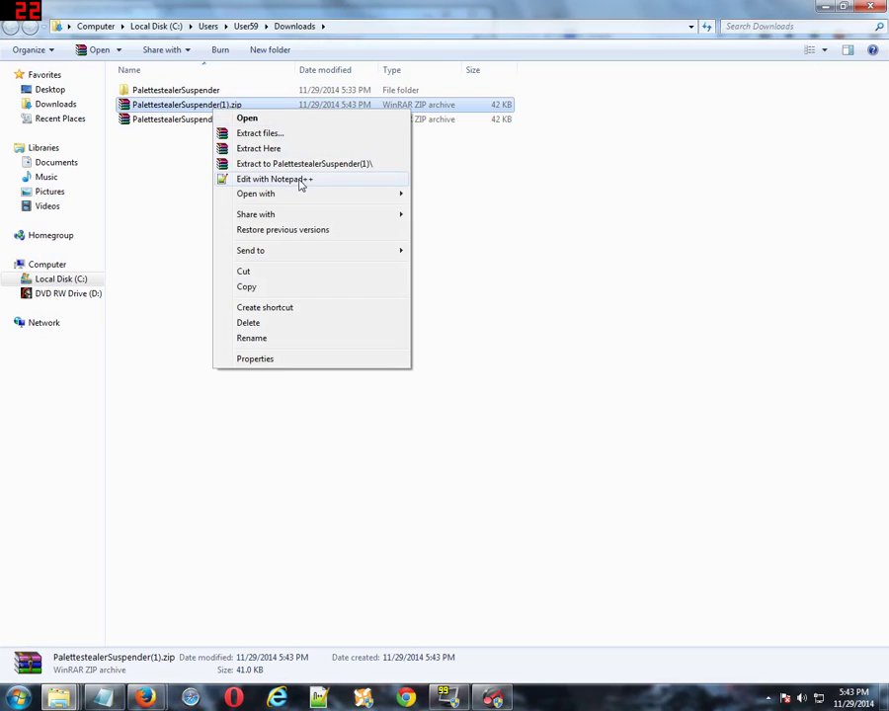
{"action": "left_click", "coordinate": [314, 166]}
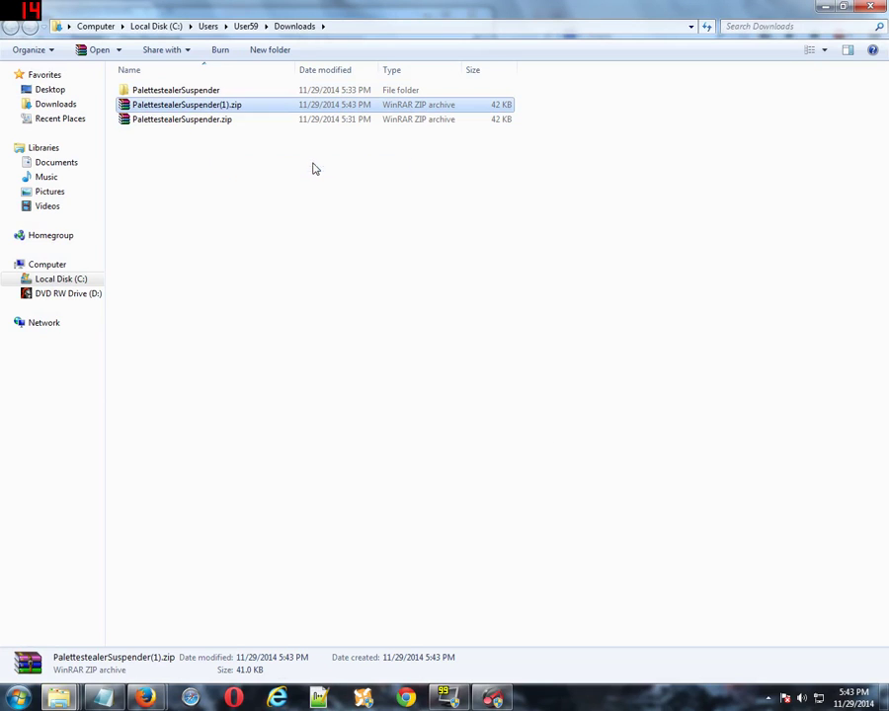
{"action": "double_click", "coordinate": [222, 104]}
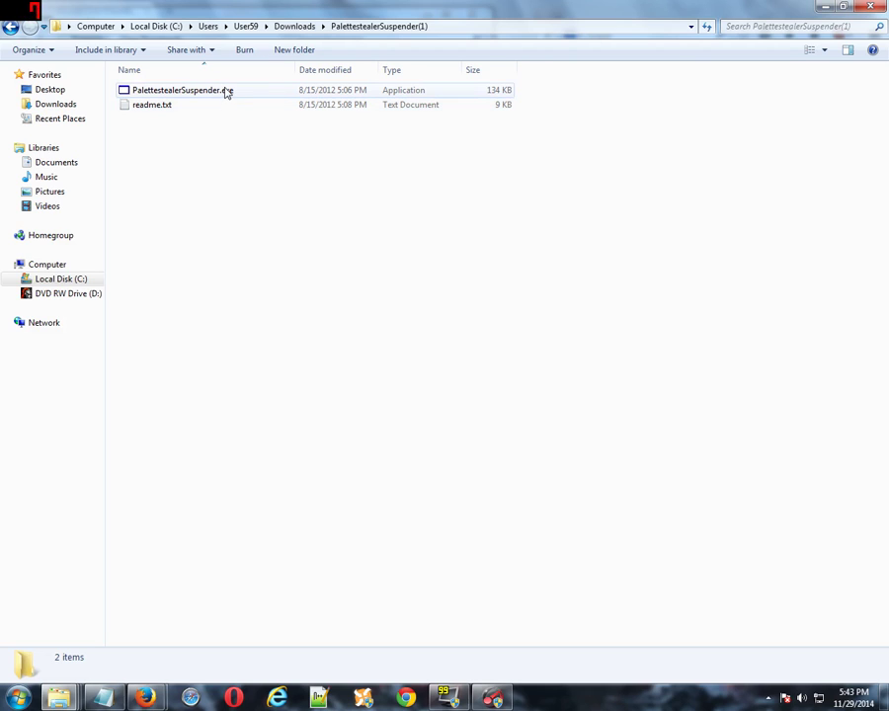
Step: Quit the running Suspender from the tray and launch the newly extracted PalettestealerSuspender.exe
{"action": "left_click", "coordinate": [226, 92]}
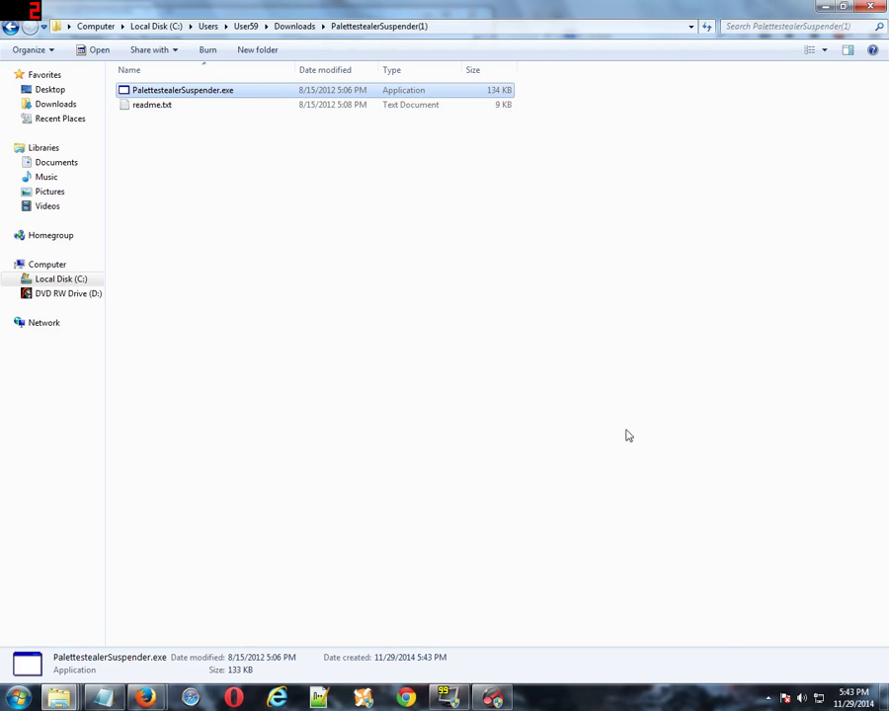
{"action": "left_click", "coordinate": [769, 698]}
{"action": "right_click", "coordinate": [745, 624]}
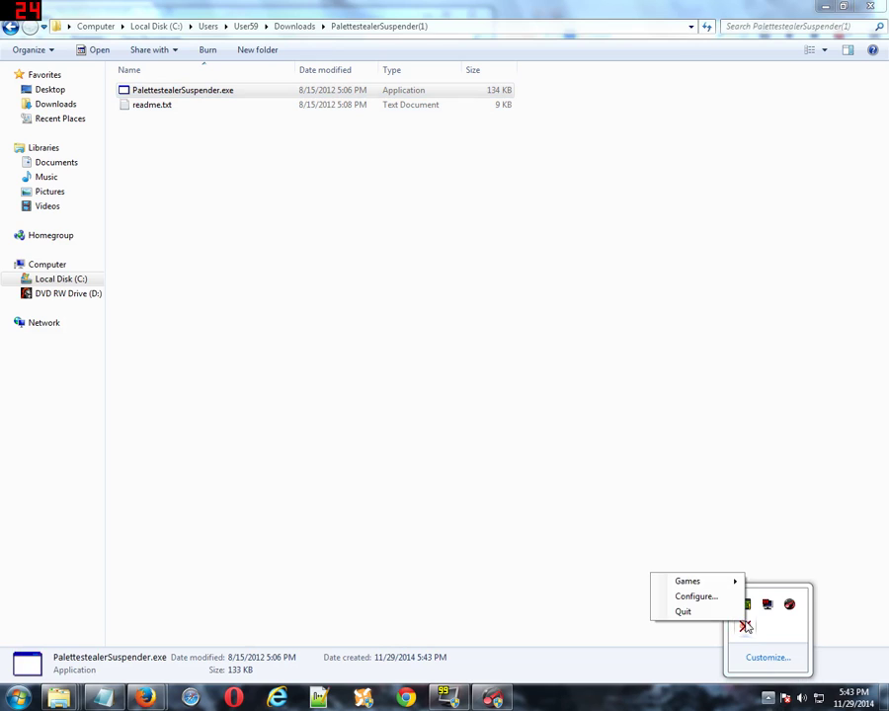
{"action": "left_click", "coordinate": [680, 611]}
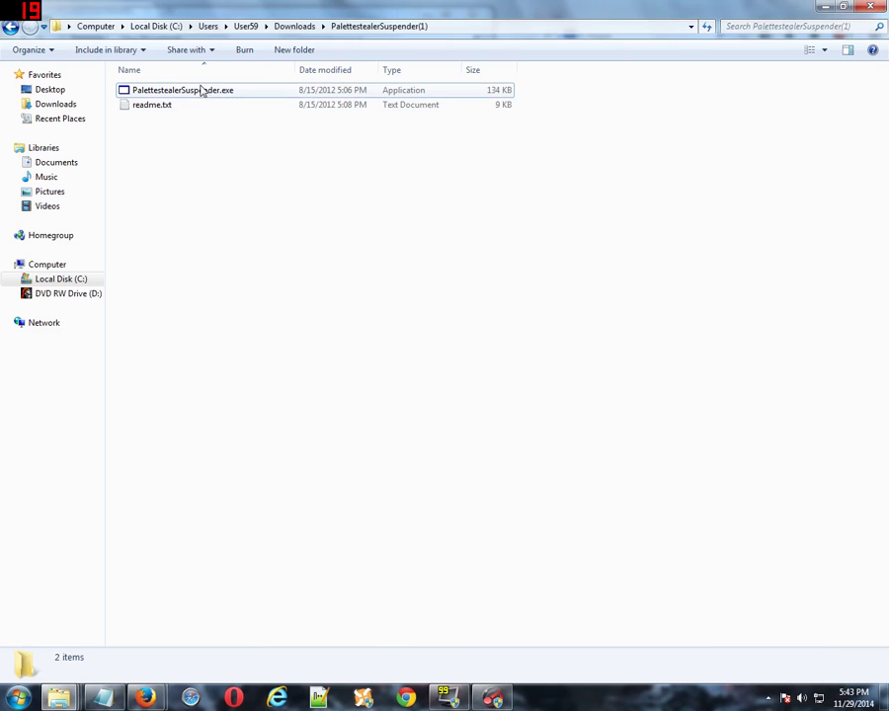
{"action": "left_click", "coordinate": [201, 94]}
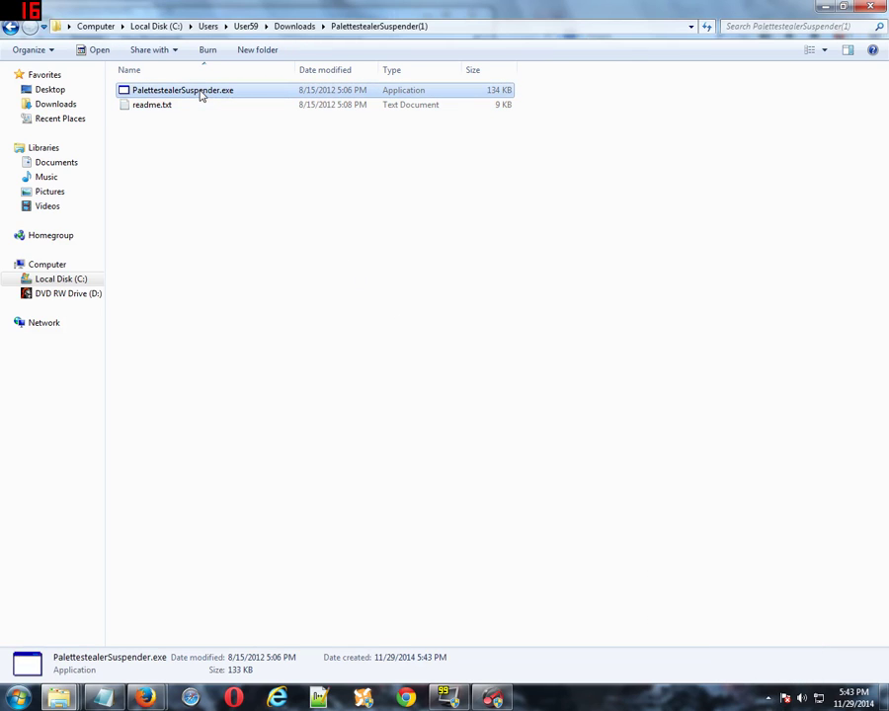
{"action": "double_click", "coordinate": [200, 94]}
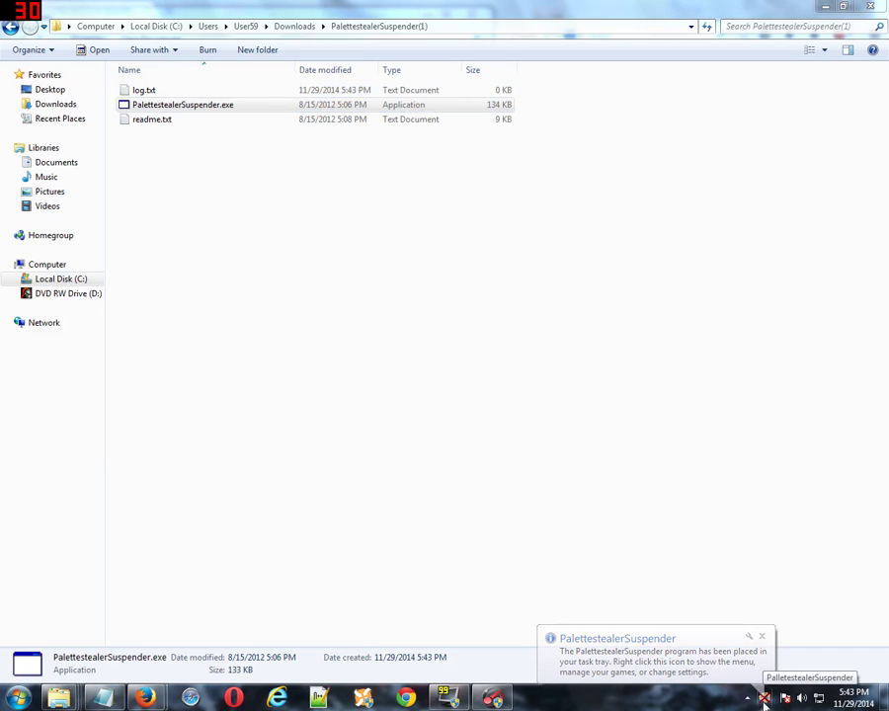
Step: Open the Palettestealer Suspender configuration from its tray icon and start browsing for a game
{"action": "left_click", "coordinate": [746, 668]}
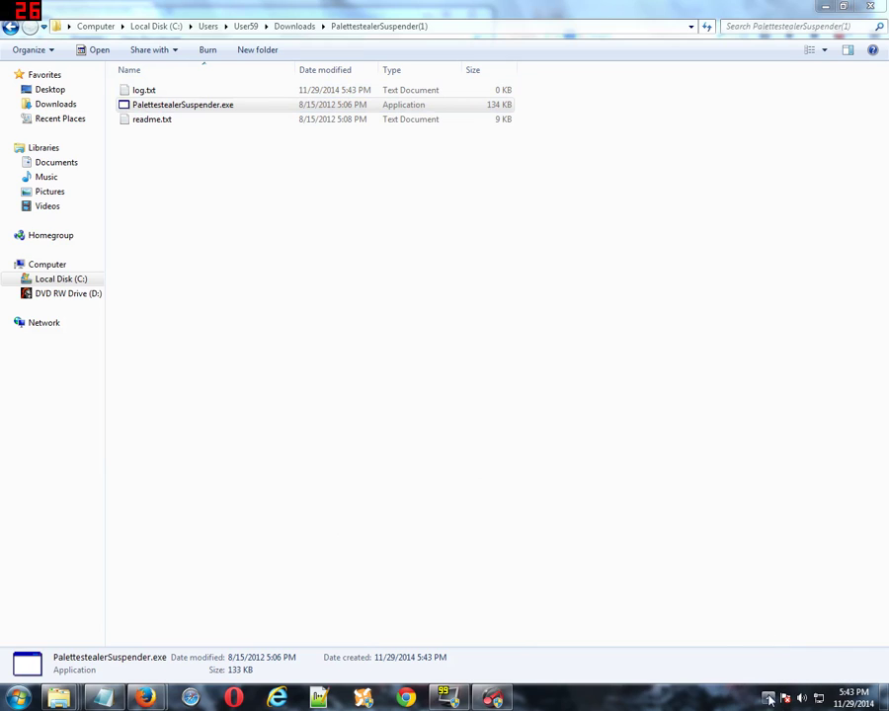
{"action": "left_click", "coordinate": [769, 700]}
{"action": "right_click", "coordinate": [745, 626]}
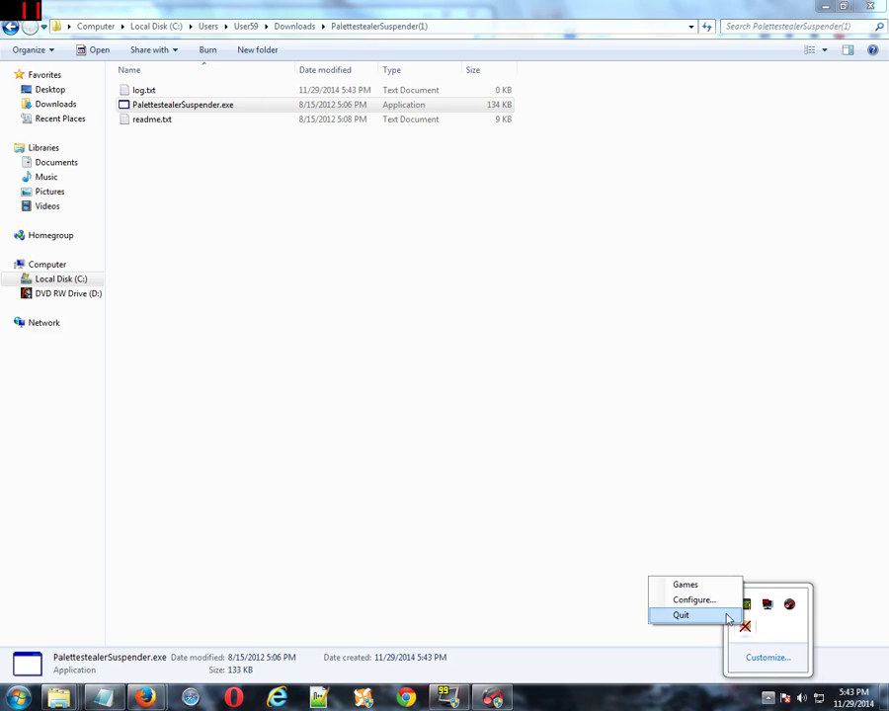
{"action": "left_click", "coordinate": [710, 601]}
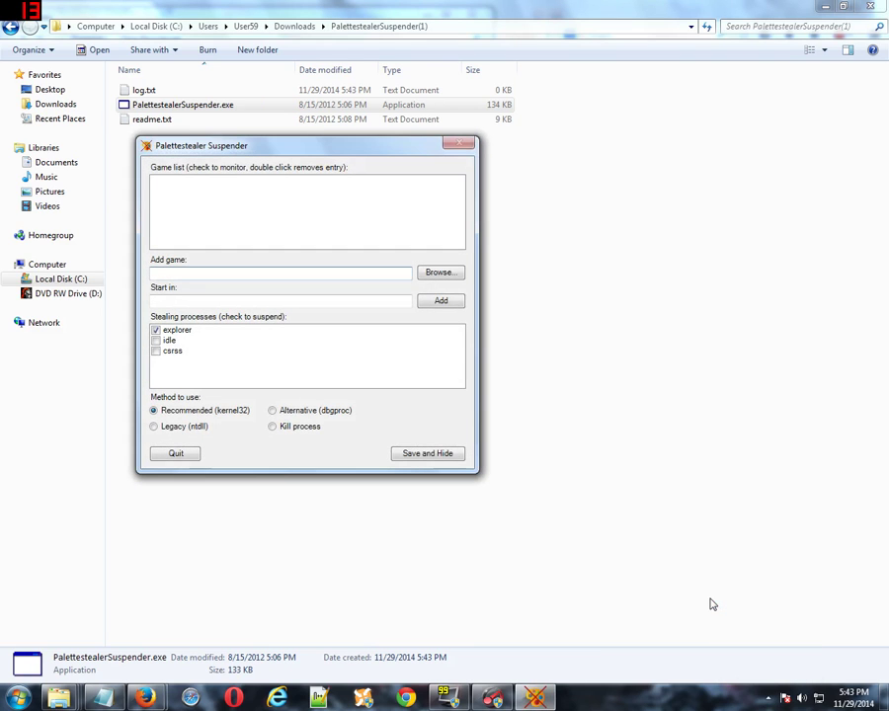
{"action": "left_click", "coordinate": [444, 281]}
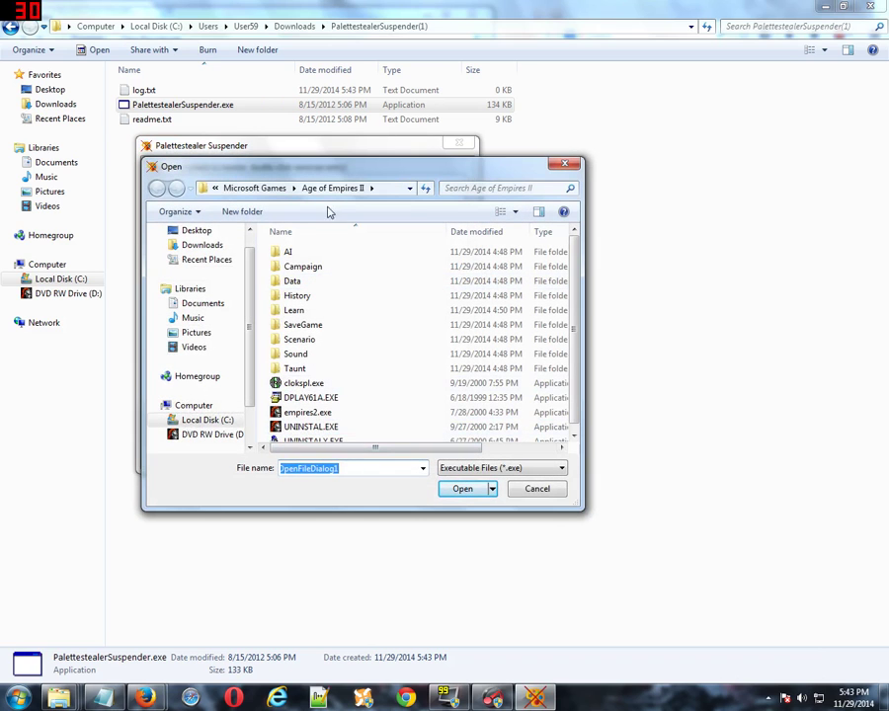
Step: Navigate to C:\Program Files (x86)\Microsoft Games\Age of Empires II and select empires2.exe
{"action": "left_click", "coordinate": [308, 412]}
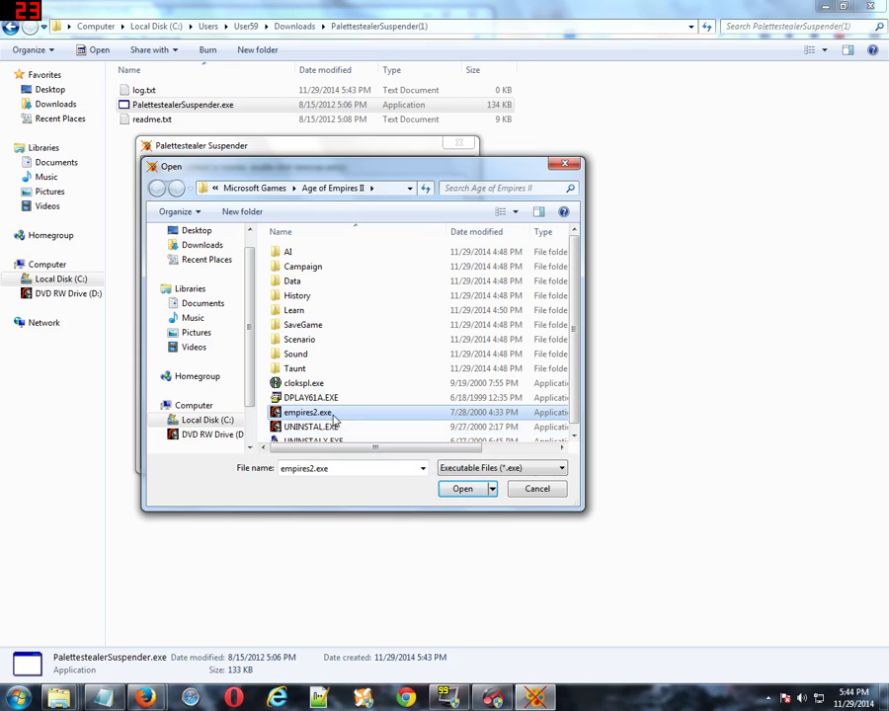
{"action": "left_click", "coordinate": [332, 427]}
{"action": "left_click", "coordinate": [305, 412]}
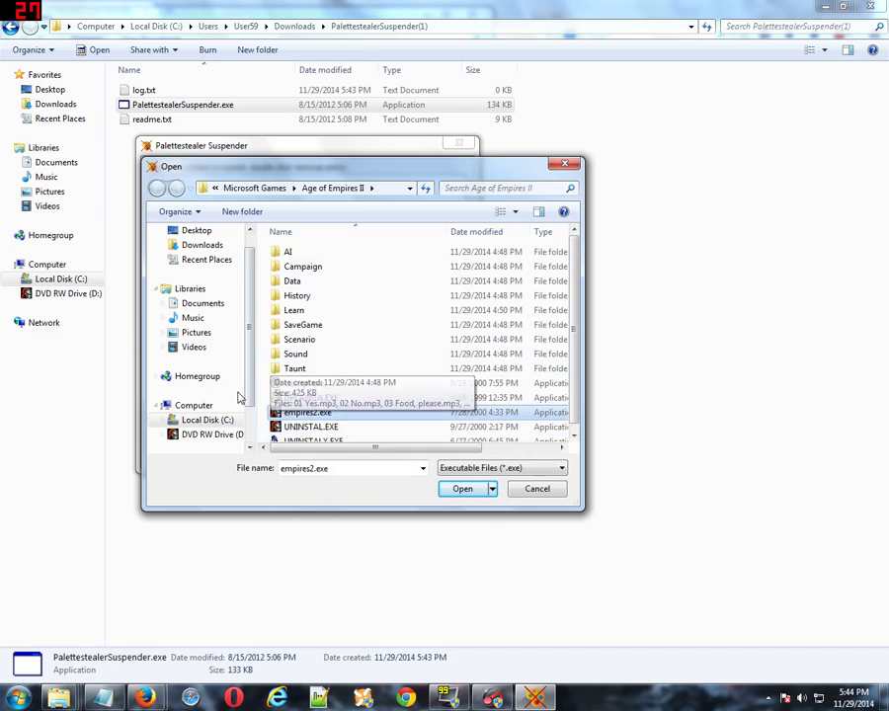
{"action": "left_click", "coordinate": [223, 423]}
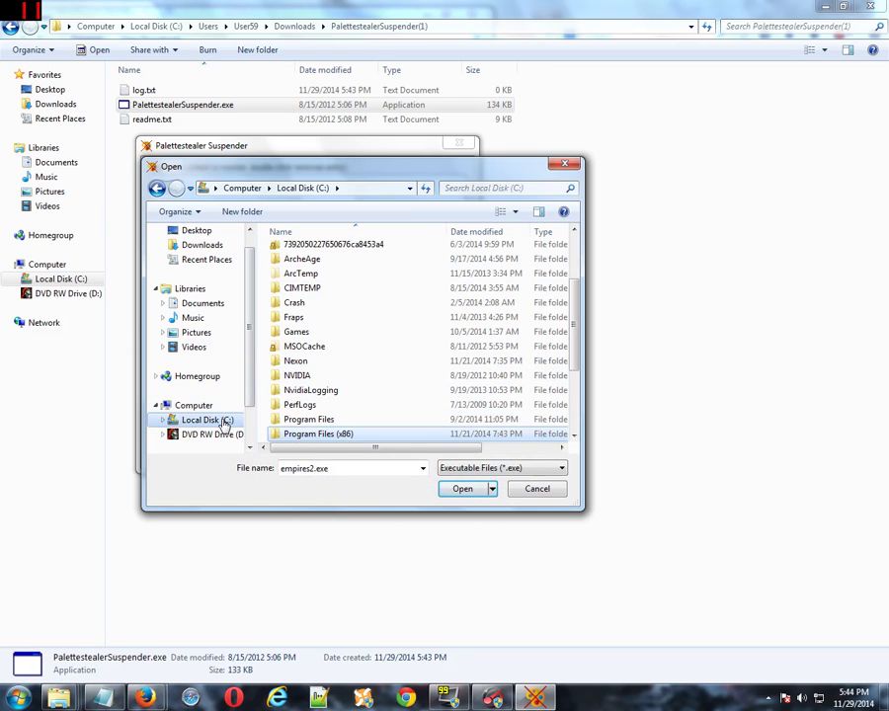
{"action": "double_click", "coordinate": [341, 438]}
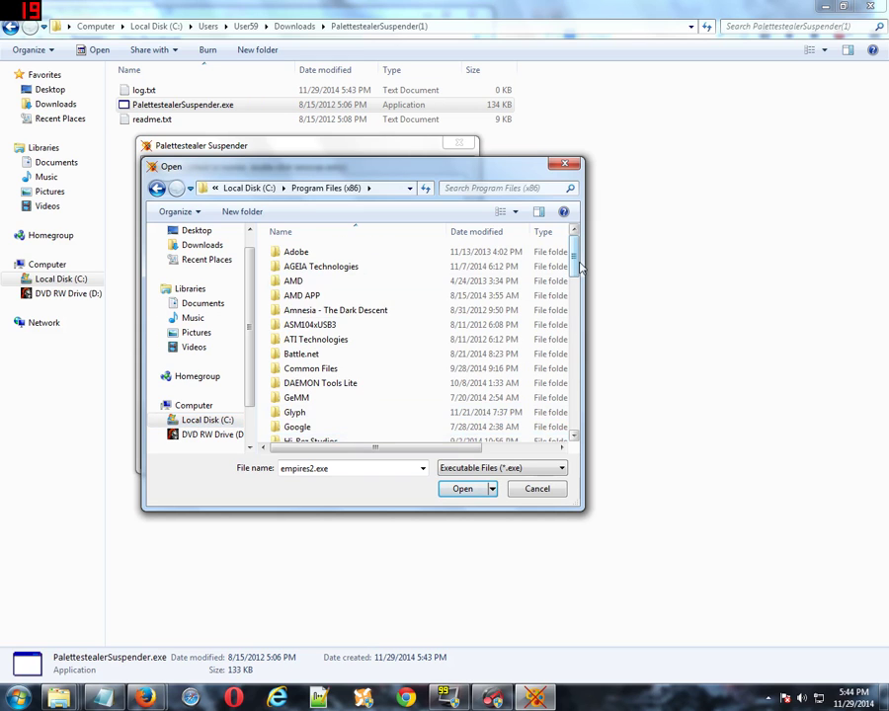
{"action": "left_click_drag", "start_coordinate": [573, 260], "coordinate": [573, 321]}
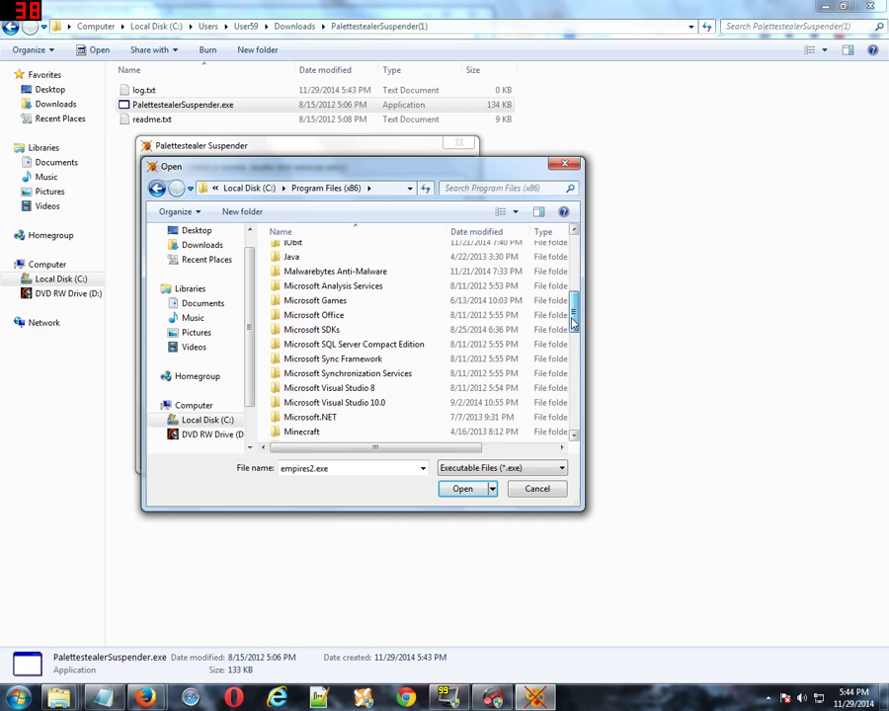
{"action": "double_click", "coordinate": [409, 302]}
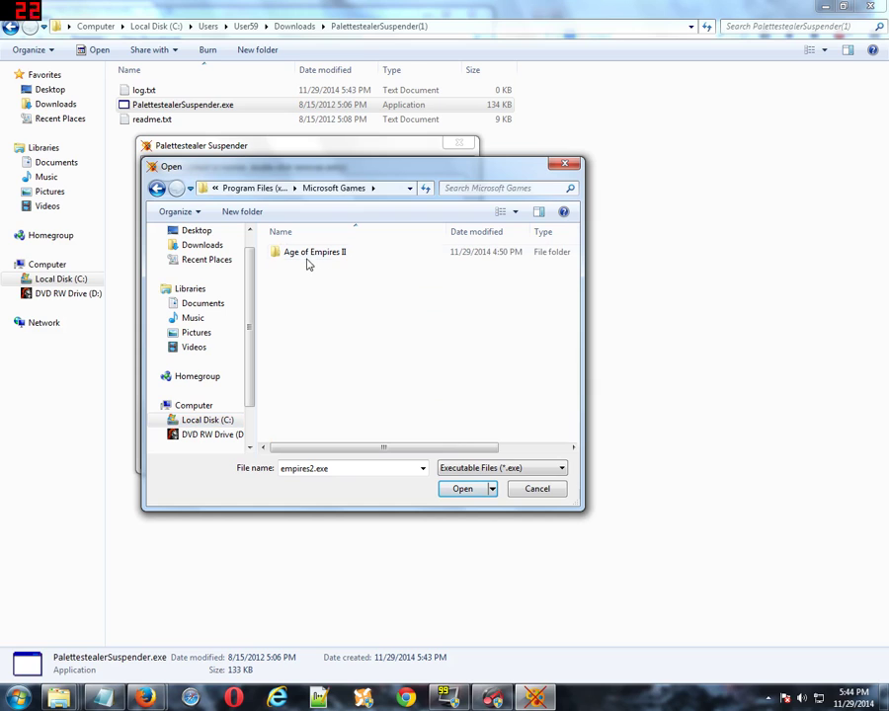
{"action": "double_click", "coordinate": [308, 254]}
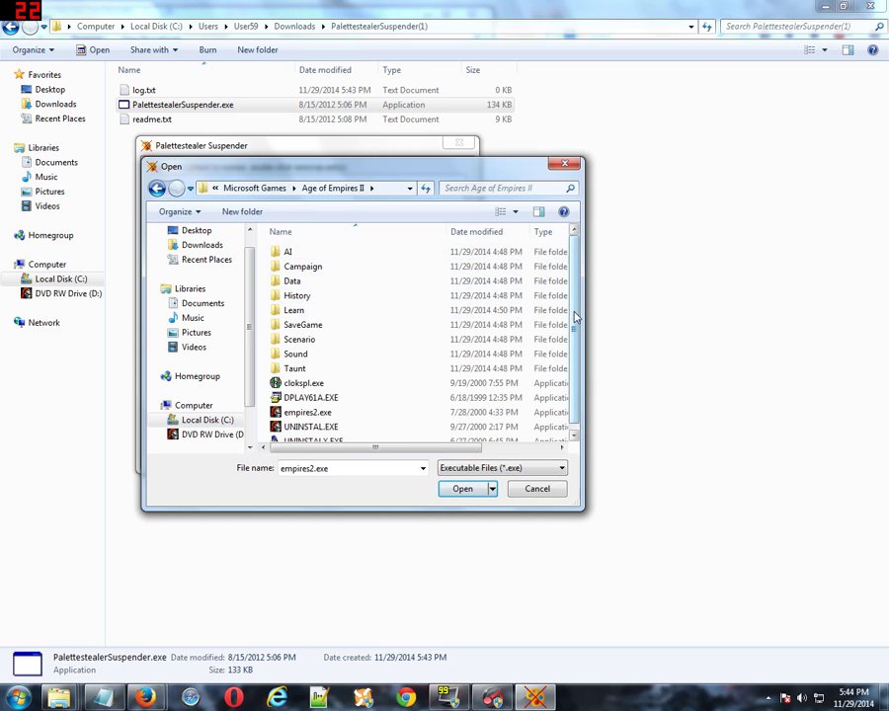
{"action": "scroll", "coordinate": [546, 311], "scroll_direction": "down", "scroll_amount": 1}
{"action": "left_click", "coordinate": [303, 405]}
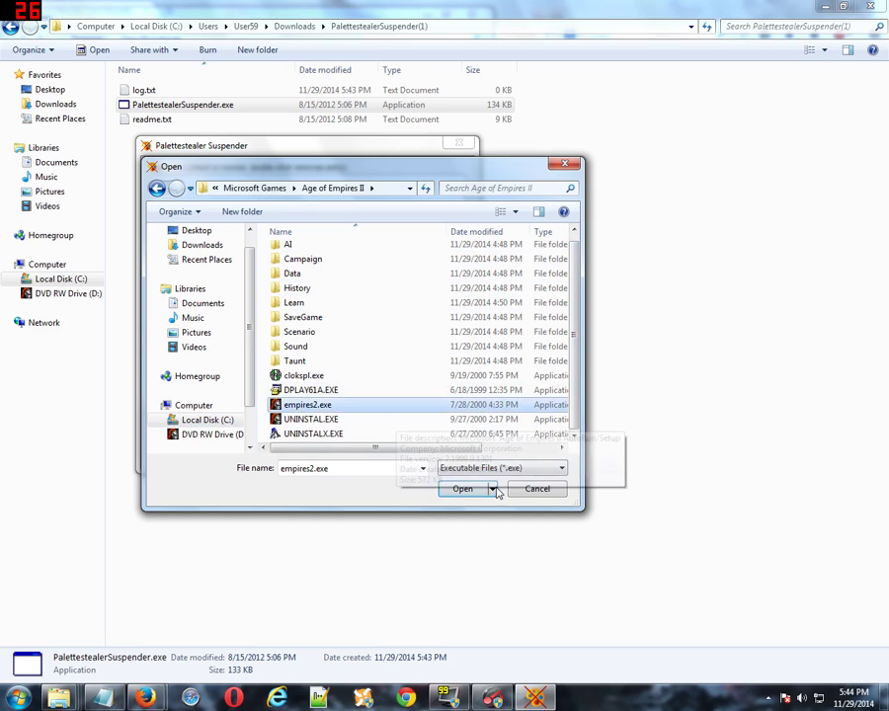
Step: Confirm empires2.exe and add it to the game list with its Age of Empires II start-in folder
{"action": "left_click", "coordinate": [460, 492]}
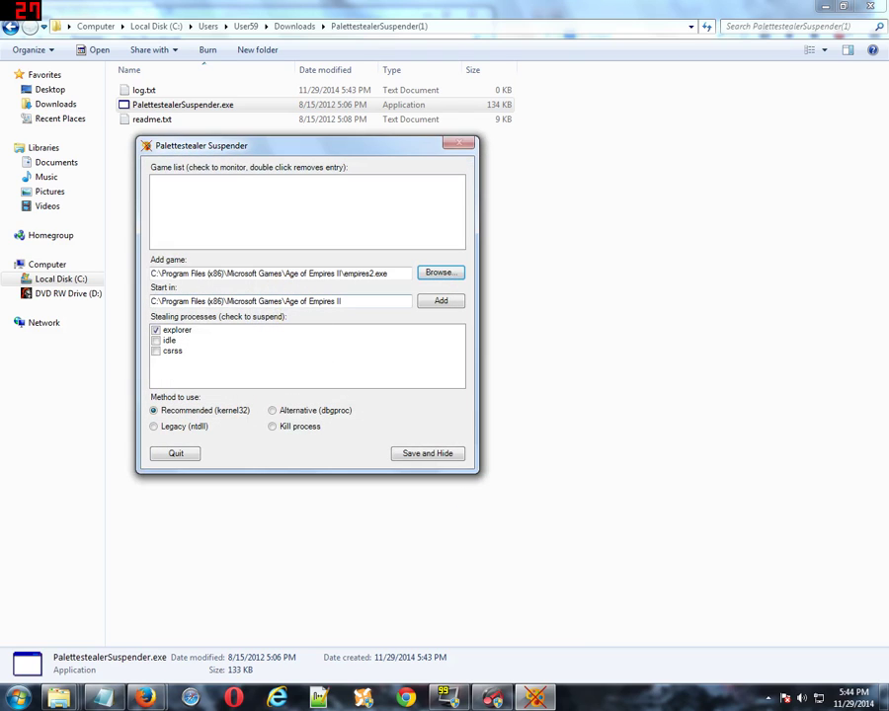
{"action": "left_click_drag", "start_coordinate": [342, 301], "coordinate": [150, 301]}
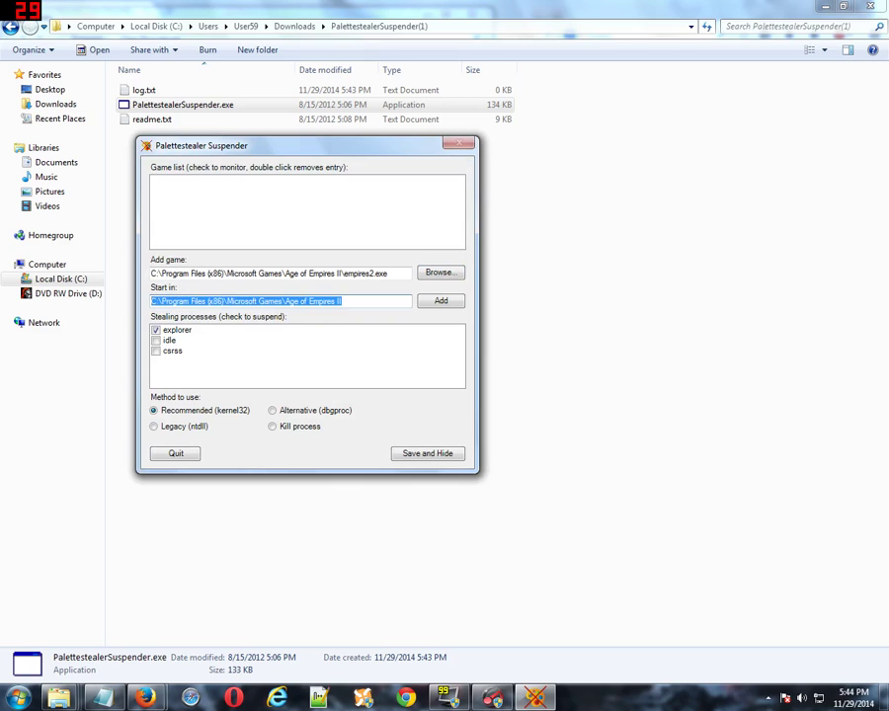
{"action": "left_click", "coordinate": [457, 307]}
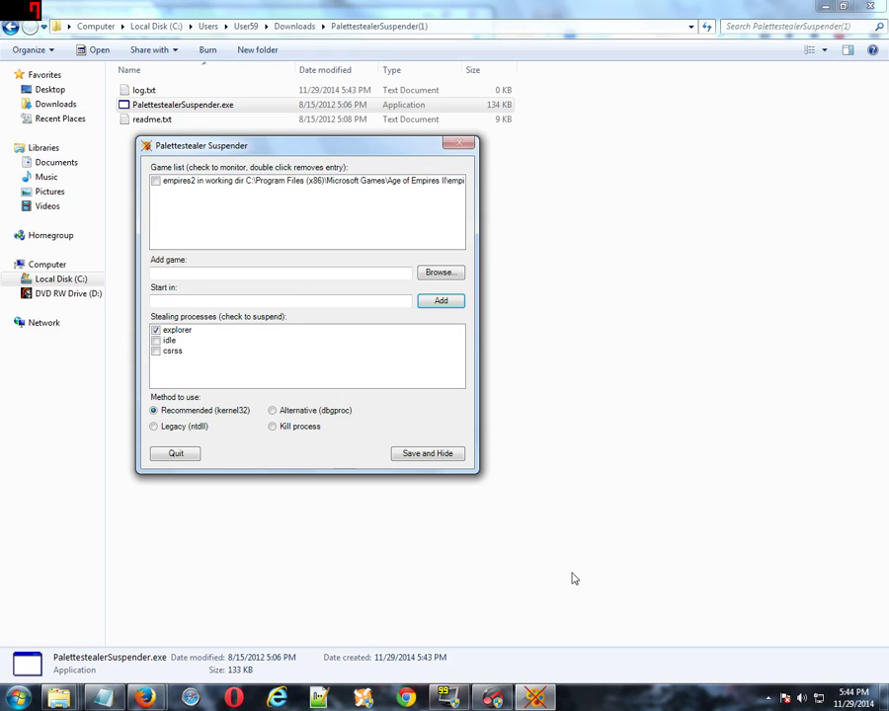
{"action": "right_click", "coordinate": [624, 697]}
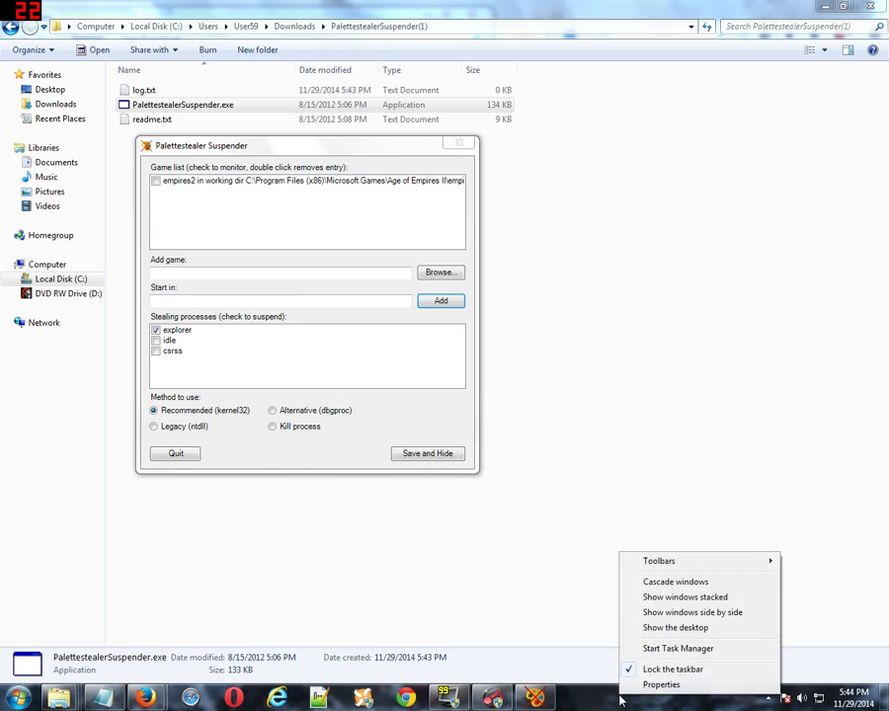
{"action": "left_click", "coordinate": [656, 648]}
{"action": "scroll", "coordinate": [499, 464], "scroll_direction": "down", "scroll_amount": 12}
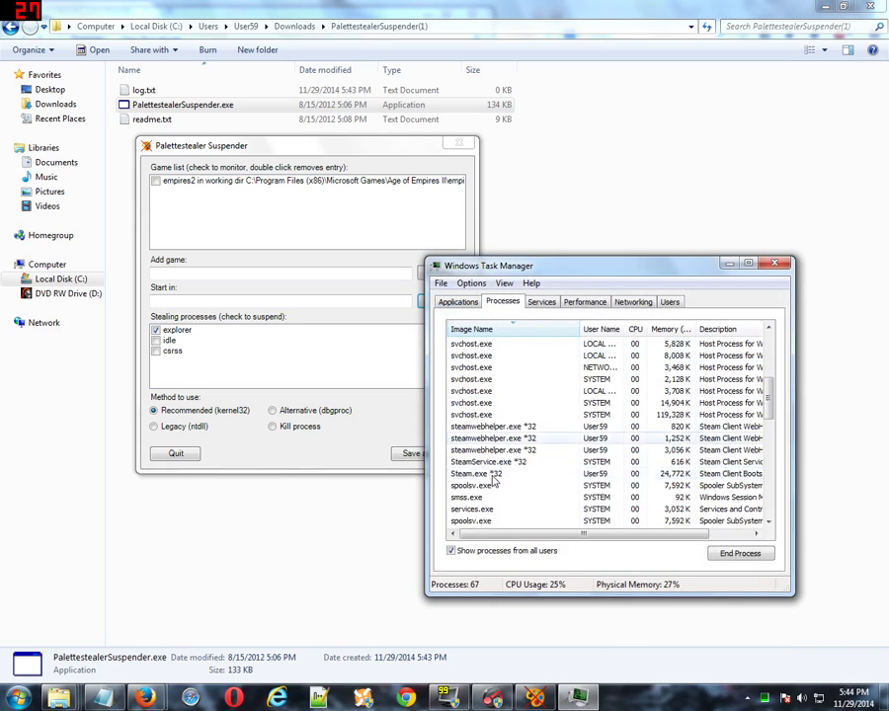
{"action": "scroll", "coordinate": [509, 509], "scroll_direction": "down", "scroll_amount": 3}
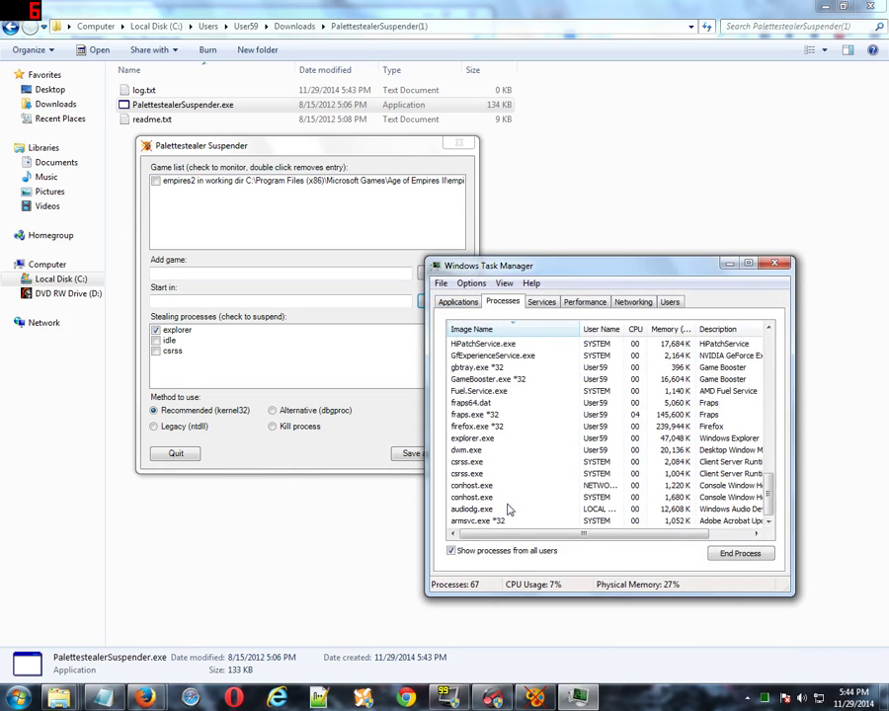
{"action": "scroll", "coordinate": [555, 445], "scroll_direction": "up", "scroll_amount": 9}
{"action": "scroll", "coordinate": [545, 434], "scroll_direction": "up", "scroll_amount": 3}
{"action": "scroll", "coordinate": [526, 434], "scroll_direction": "down", "scroll_amount": 8}
{"action": "left_click", "coordinate": [506, 449]}
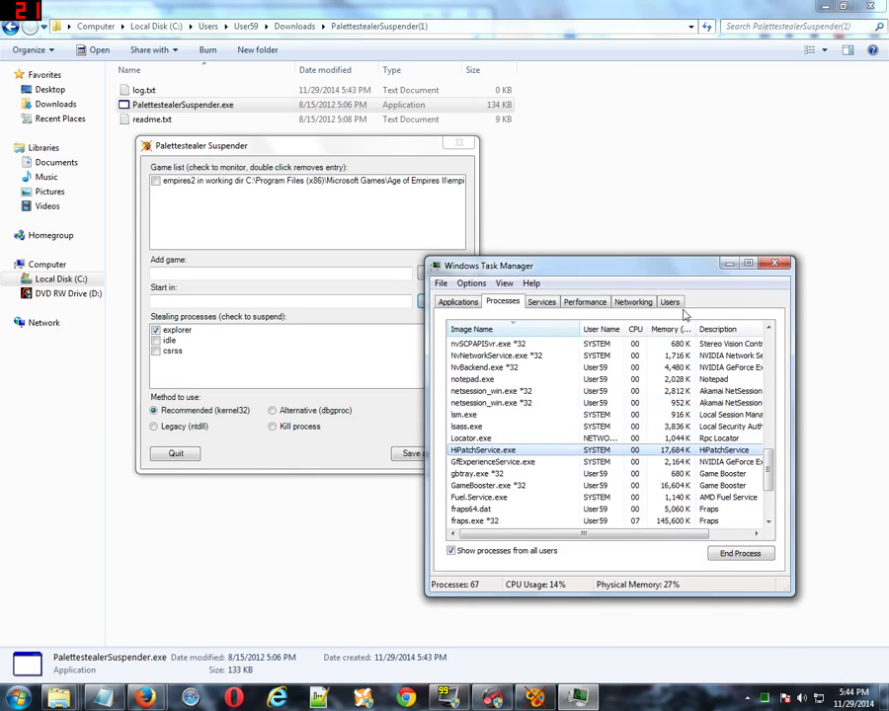
{"action": "left_click", "coordinate": [779, 267]}
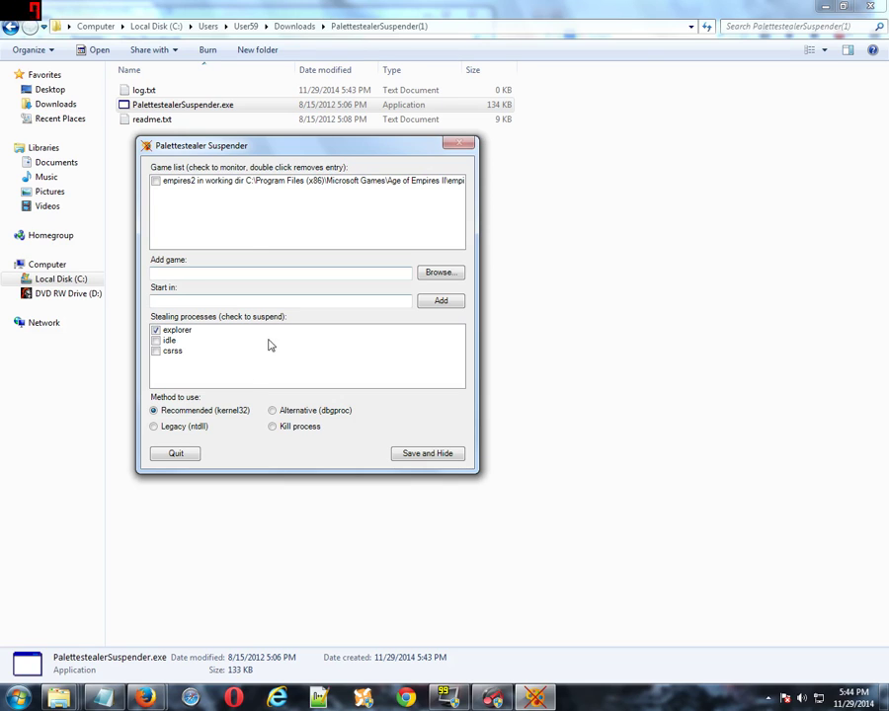
Step: Enable the empires2 game entry, then save the settings to save.xml and hide the window
{"action": "left_click_drag", "start_coordinate": [274, 148], "coordinate": [412, 165]}
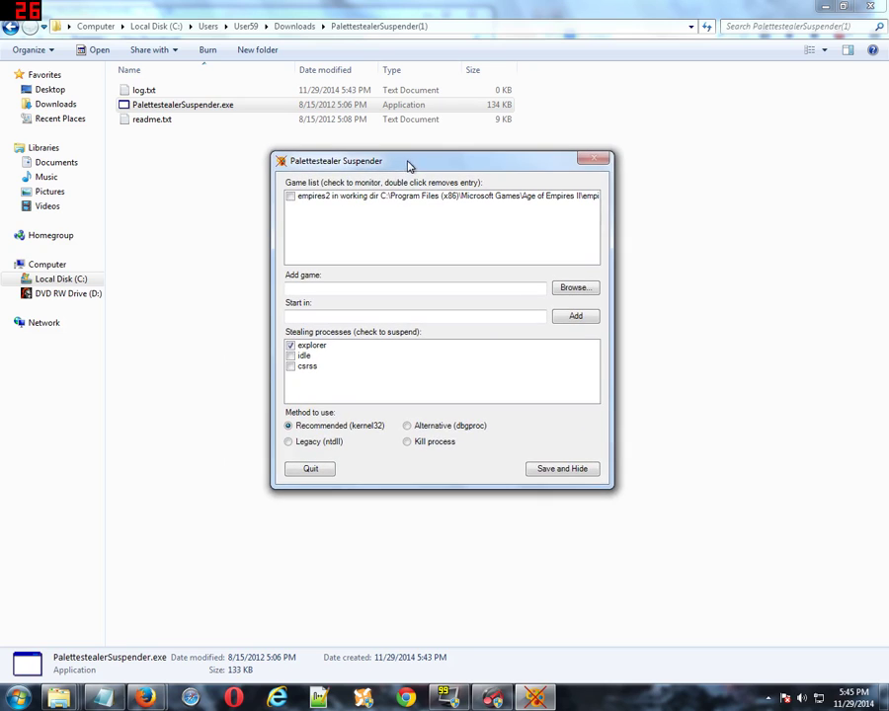
{"action": "left_click", "coordinate": [344, 196]}
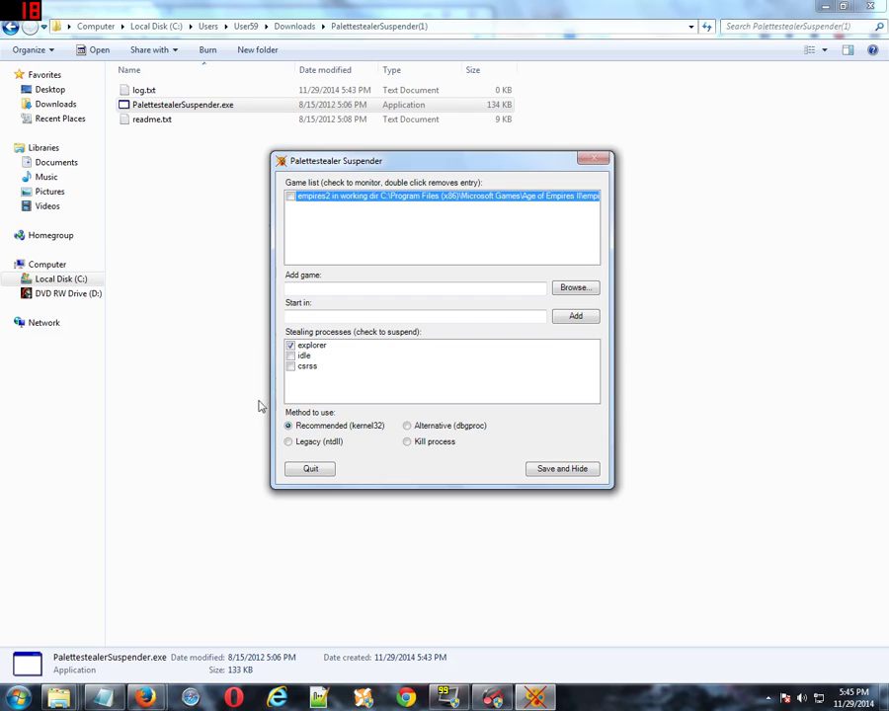
{"action": "left_click_drag", "start_coordinate": [353, 161], "coordinate": [397, 105]}
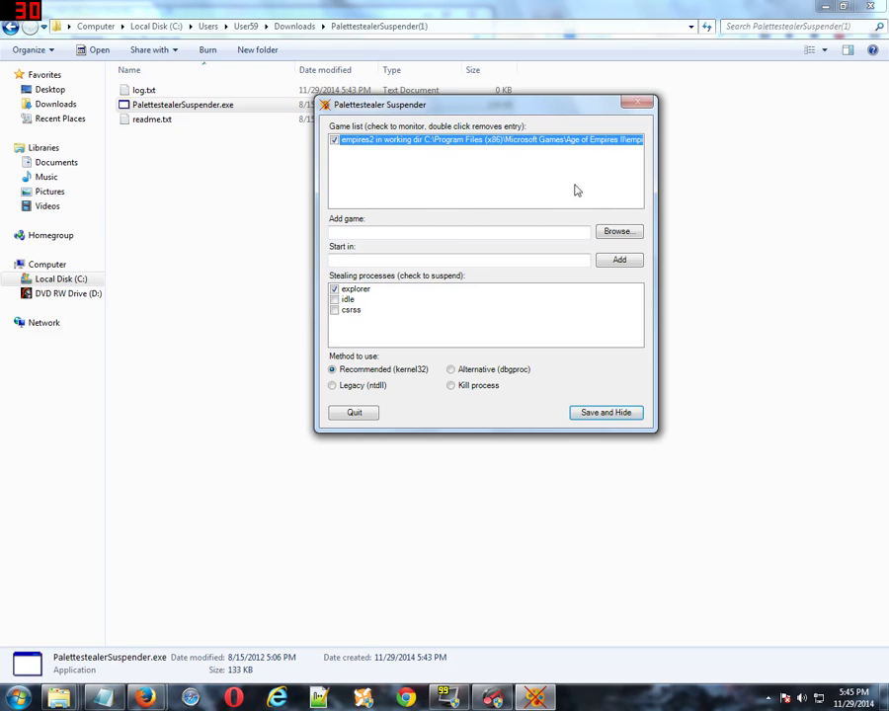
{"action": "left_click", "coordinate": [630, 237]}
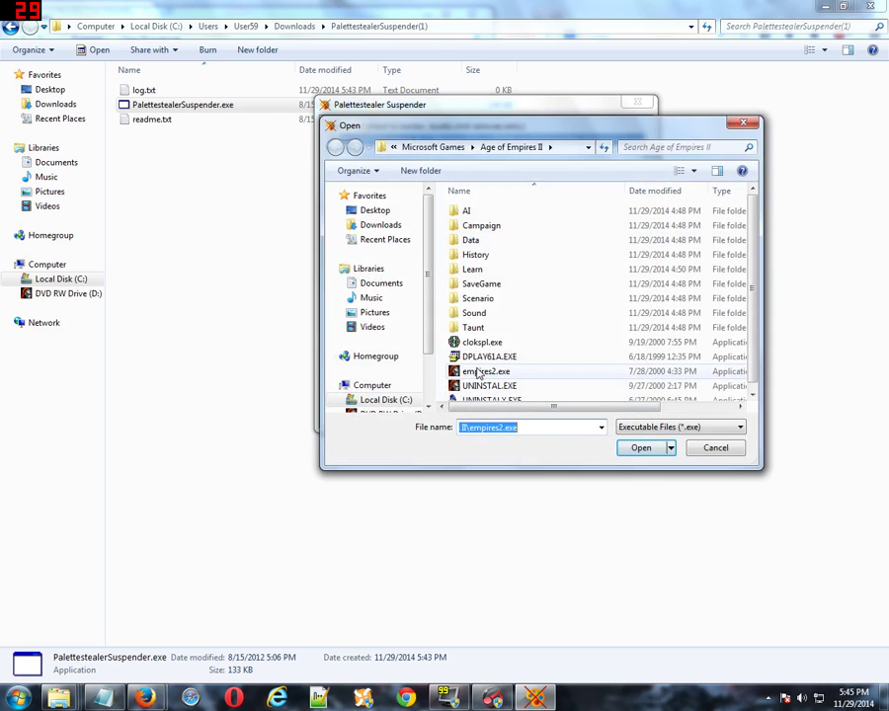
{"action": "left_click", "coordinate": [504, 372]}
{"action": "left_click", "coordinate": [729, 453]}
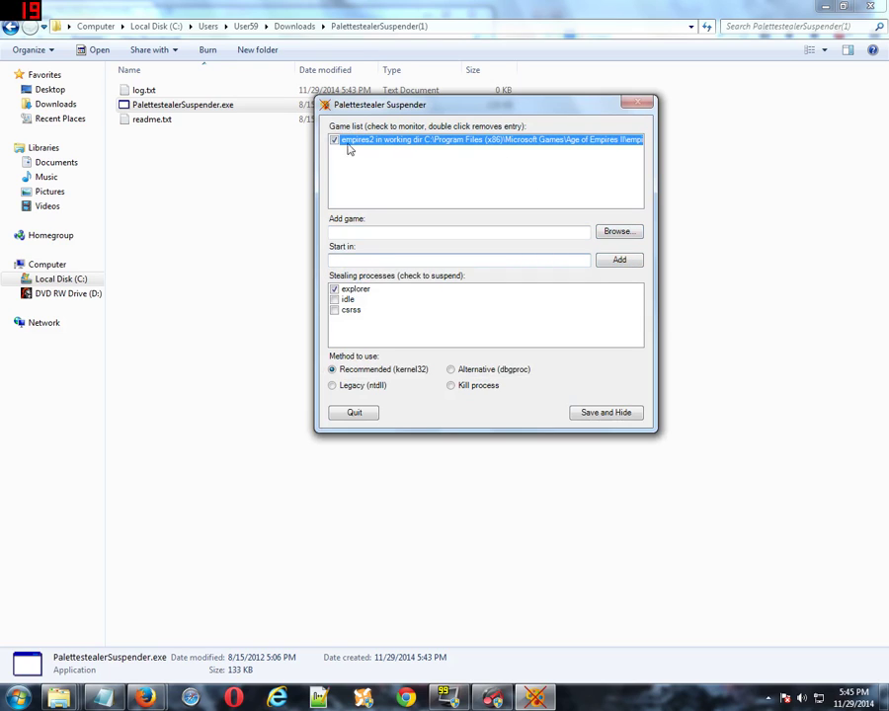
{"action": "left_click", "coordinate": [615, 417]}
{"action": "left_click", "coordinate": [768, 697]}
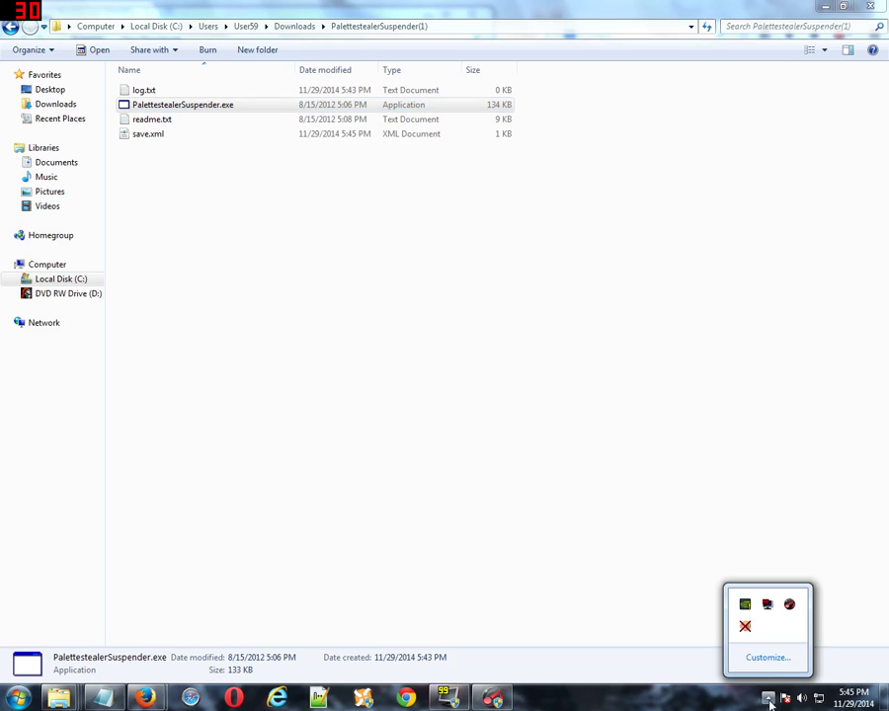
Step: Check the Palettestealer Suspender tray menu, then dismiss it and return to the folder
{"action": "right_click", "coordinate": [744, 628]}
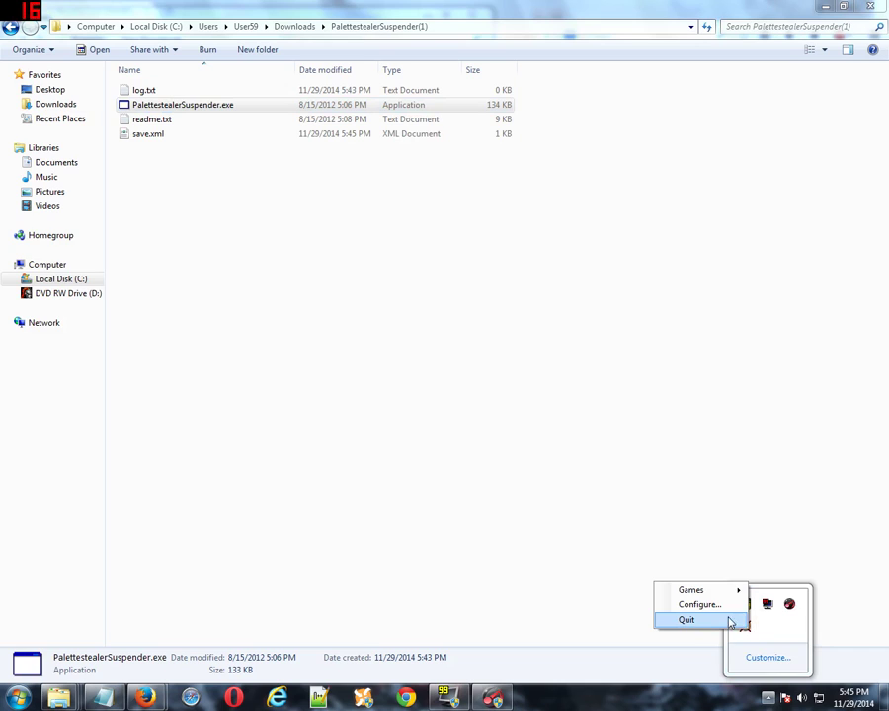
{"action": "right_click", "coordinate": [747, 627]}
{"action": "mouse_move", "coordinate": [706, 591]}
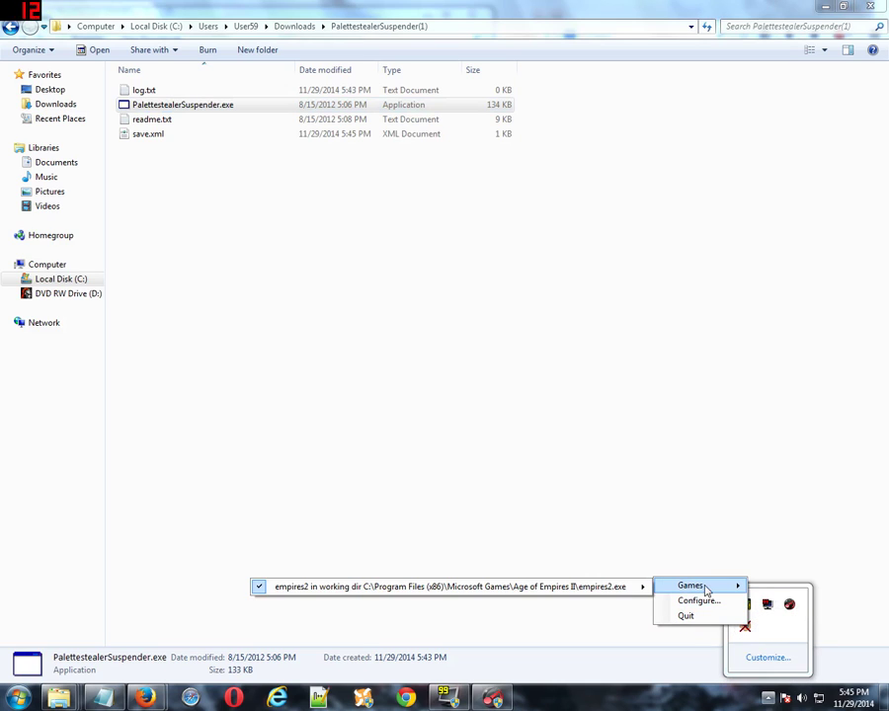
{"action": "mouse_move", "coordinate": [543, 585]}
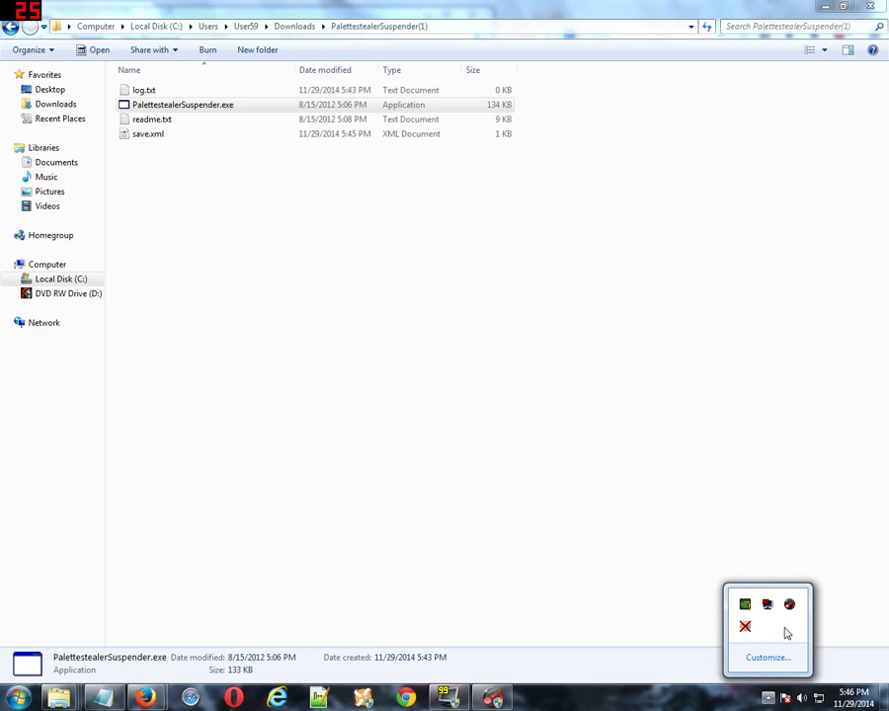
{"action": "left_click", "coordinate": [658, 515]}
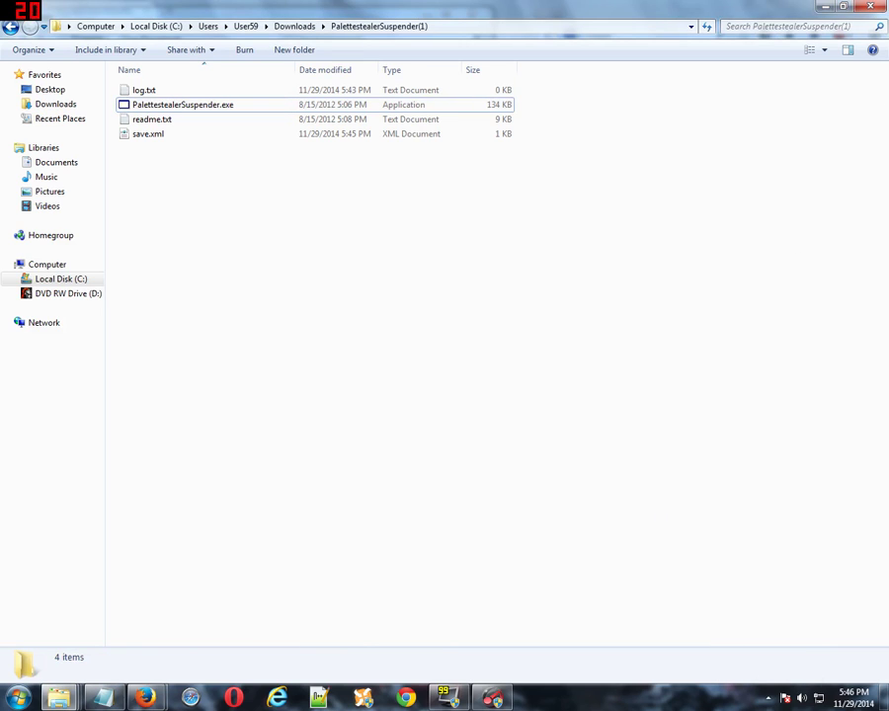
Step: Reopen the Suspender tray menu, close it without choosing anything, and hide the tray icons
{"action": "left_click", "coordinate": [768, 697]}
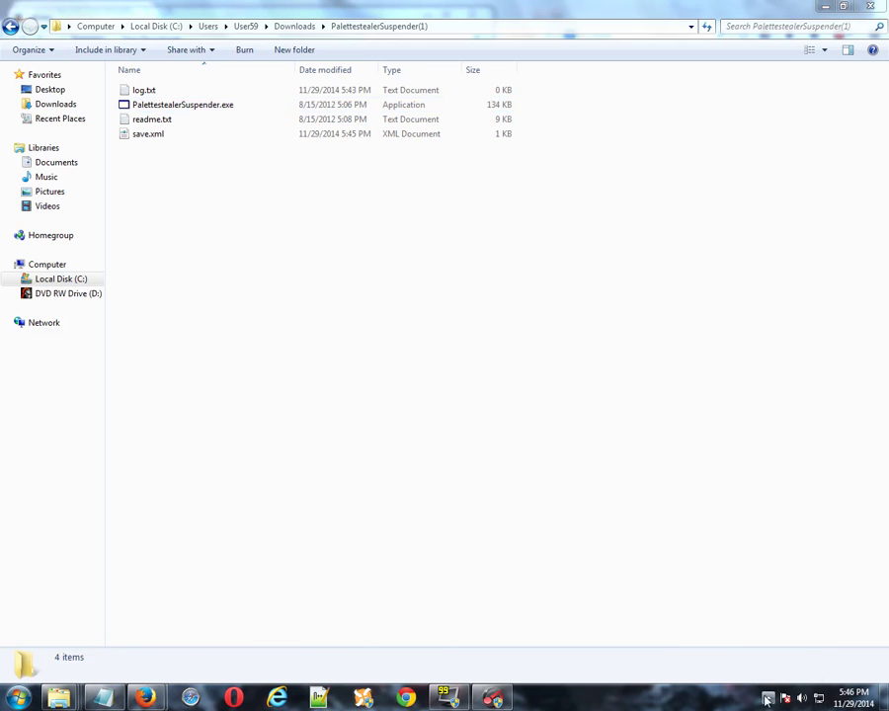
{"action": "right_click", "coordinate": [747, 630]}
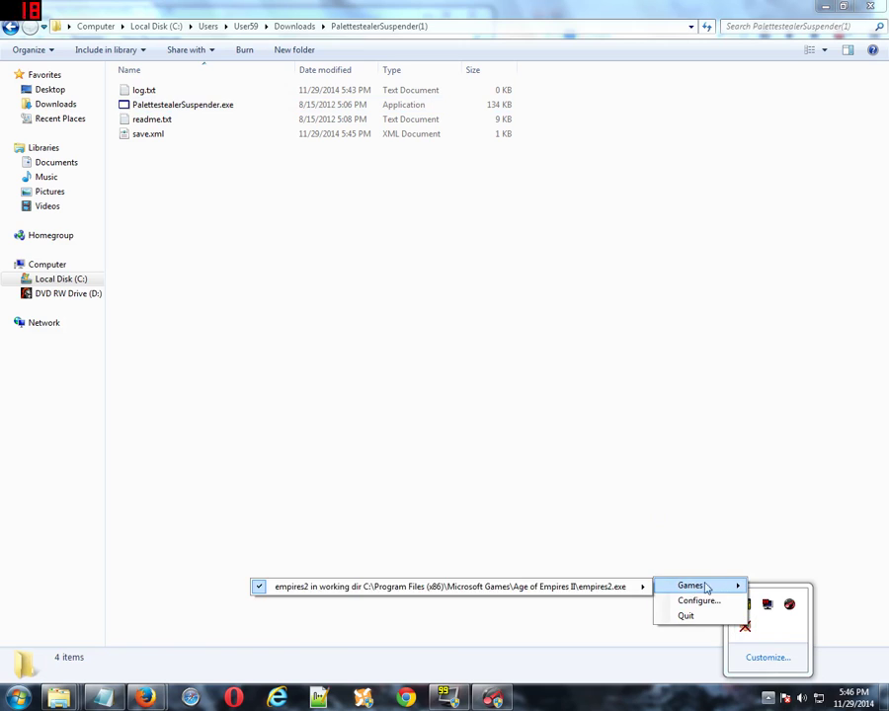
{"action": "mouse_move", "coordinate": [627, 584]}
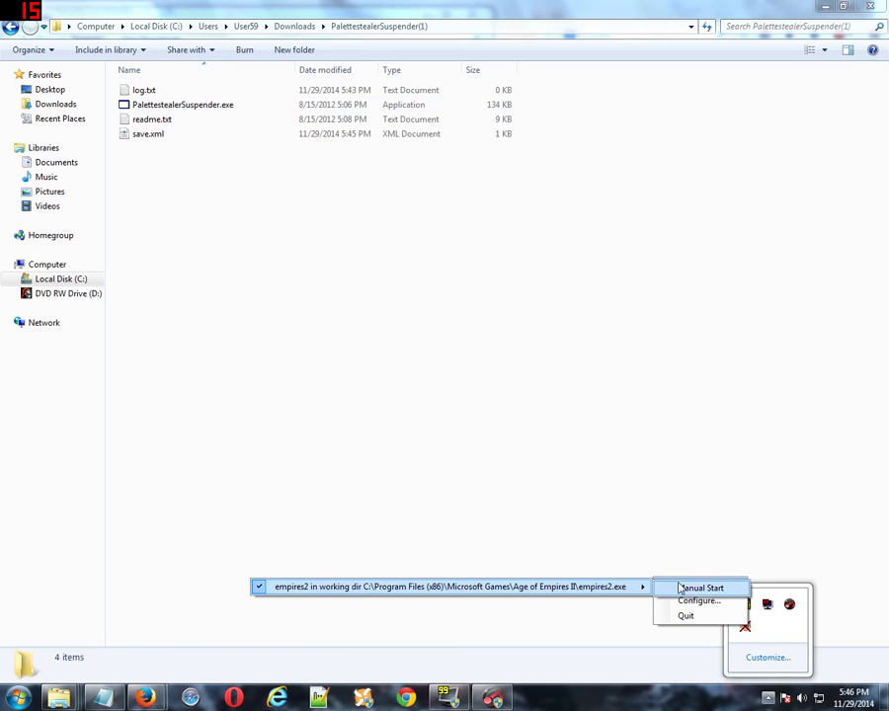
{"action": "left_click", "coordinate": [791, 630]}
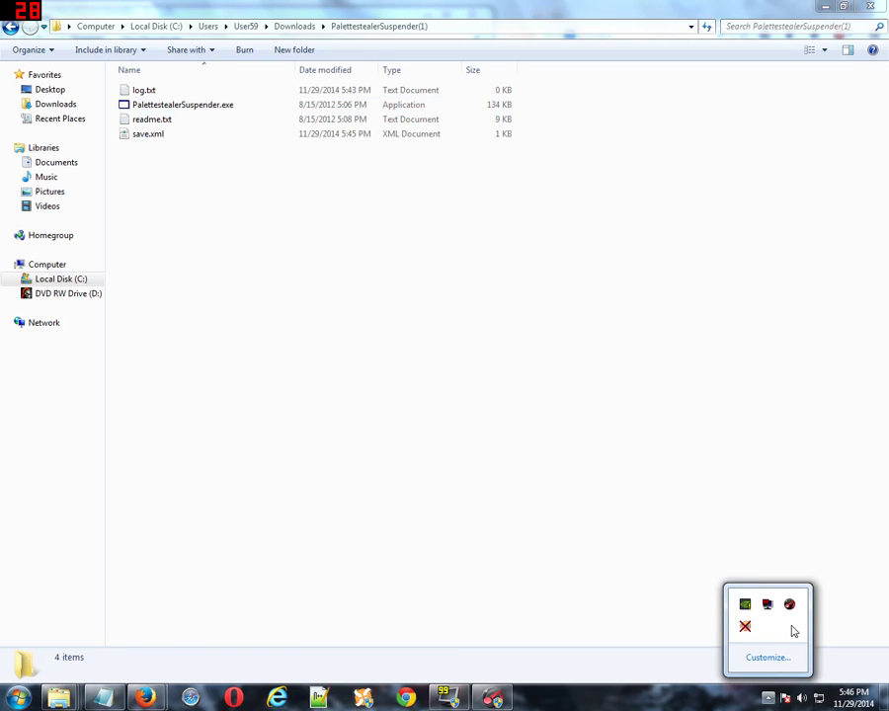
{"action": "left_click", "coordinate": [771, 699]}
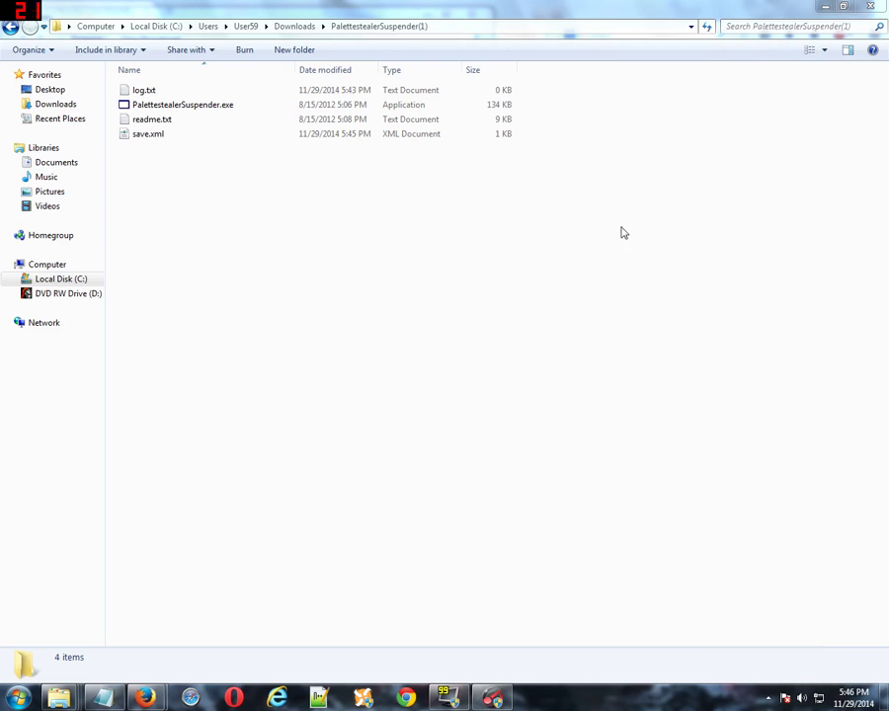
{"action": "left_click_drag", "start_coordinate": [676, 262], "coordinate": [565, 188]}
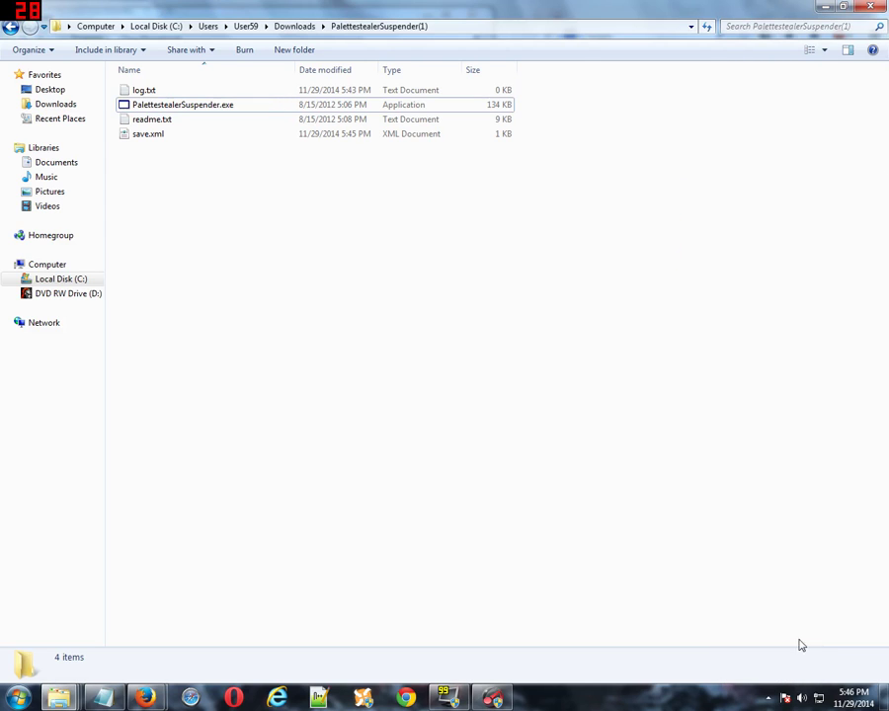
{"action": "left_click", "coordinate": [769, 699]}
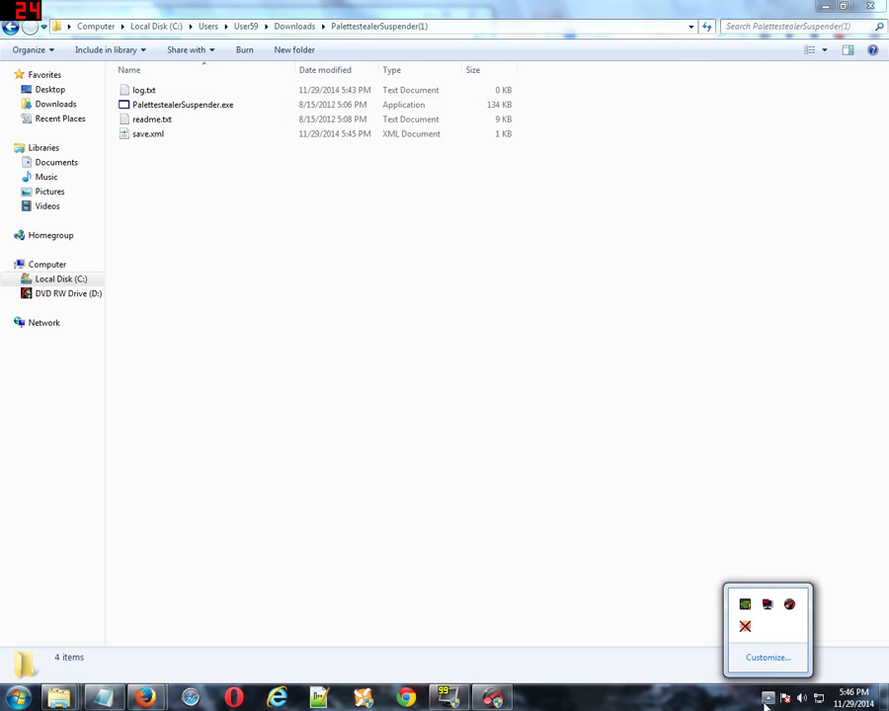
{"action": "left_click", "coordinate": [570, 423]}
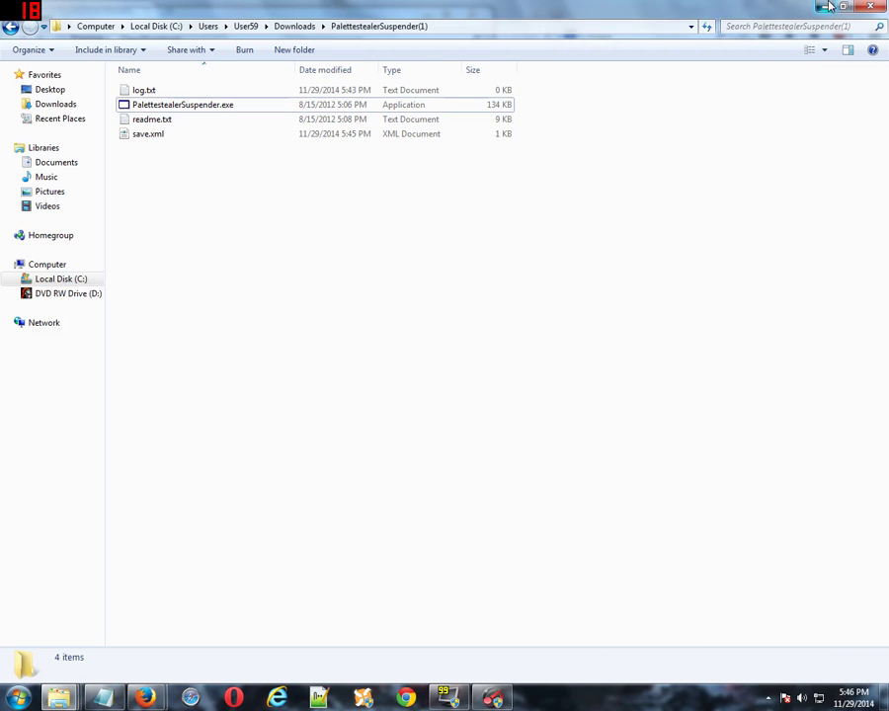
Step: Clear Explorer, the downloads list and Firefox away, then highlight the AMD driver link in Notepad
{"action": "left_click", "coordinate": [824, 7]}
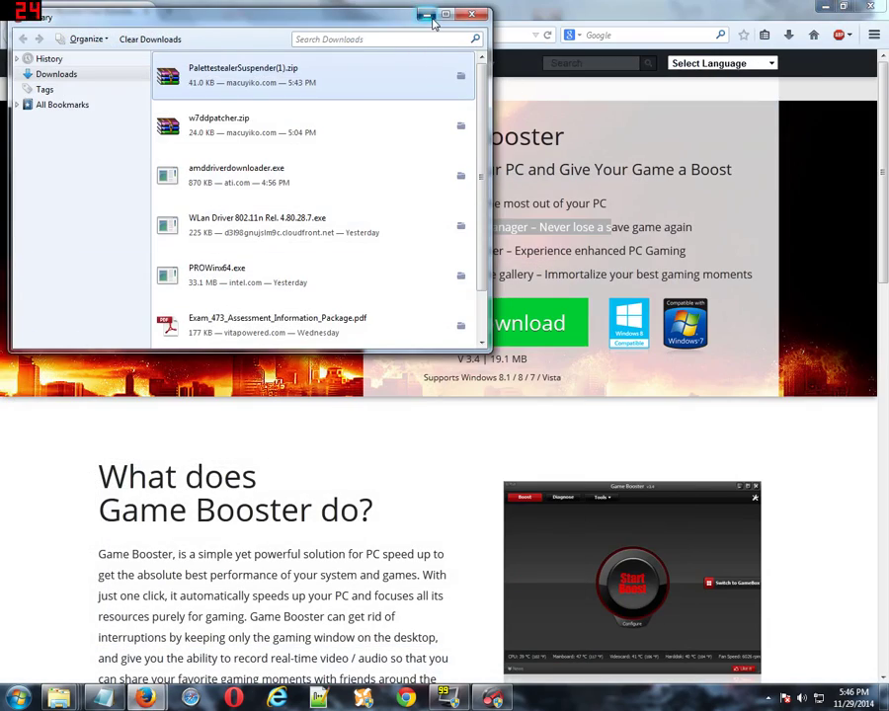
{"action": "left_click", "coordinate": [472, 14]}
{"action": "left_click", "coordinate": [146, 698]}
{"action": "left_click_drag", "start_coordinate": [401, 295], "coordinate": [110, 294]}
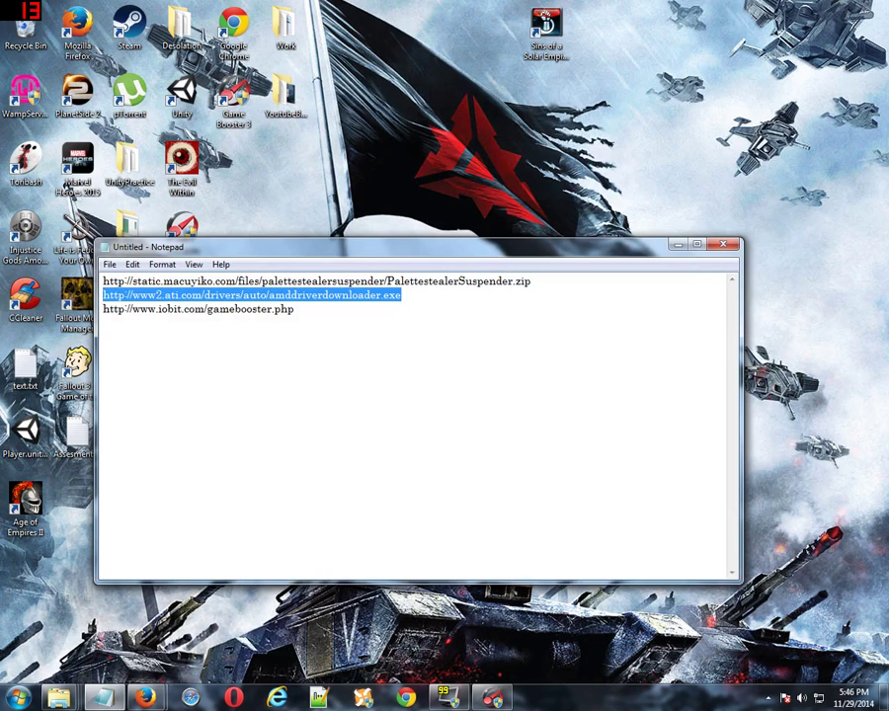
{"action": "left_click", "coordinate": [290, 309]}
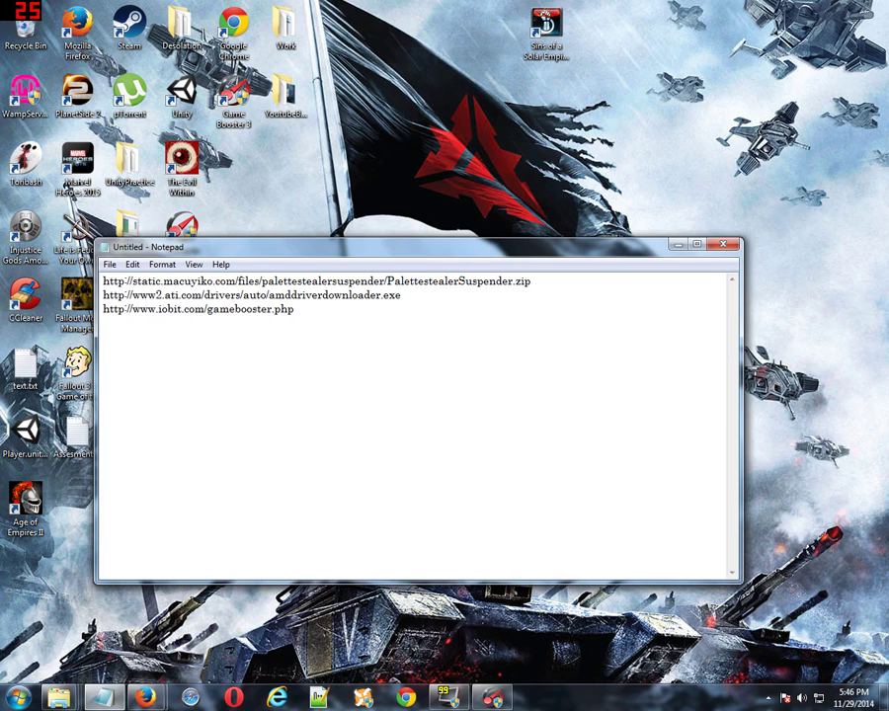
Step: Highlight the Palettestealer Suspender and AMD driver links in turn, then bring Firefox's Game Booster page forward
{"action": "left_click_drag", "start_coordinate": [531, 282], "coordinate": [110, 282]}
{"action": "key", "text": "Down"}
{"action": "key", "text": "shift+Left"}
{"action": "key", "text": "shift+Left"}
{"action": "key", "text": "shift+Left"}
{"action": "key", "text": "shift+Left"}
{"action": "key", "text": "shift+Left"}
{"action": "key", "text": "shift+Left"}
{"action": "key", "text": "shift+Left"}
{"action": "key", "text": "shift+Left"}
{"action": "key", "text": "shift+Left"}
{"action": "key", "text": "shift+Left"}
{"action": "key", "text": "shift+Left"}
{"action": "key", "text": "shift+Left"}
{"action": "key", "text": "shift+Left"}
{"action": "key", "text": "shift+Left"}
{"action": "key", "text": "shift+Left"}
{"action": "key", "text": "shift+Left"}
{"action": "key", "text": "shift+Left"}
{"action": "key", "text": "shift+Left"}
{"action": "key", "text": "shift+Left"}
{"action": "key", "text": "shift+Left"}
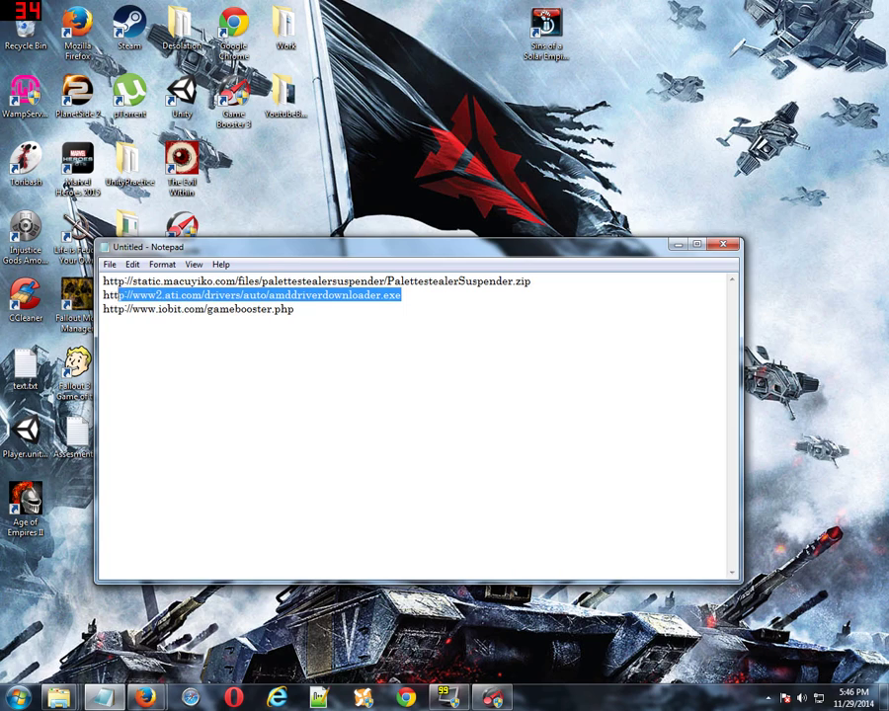
{"action": "key", "text": "Right"}
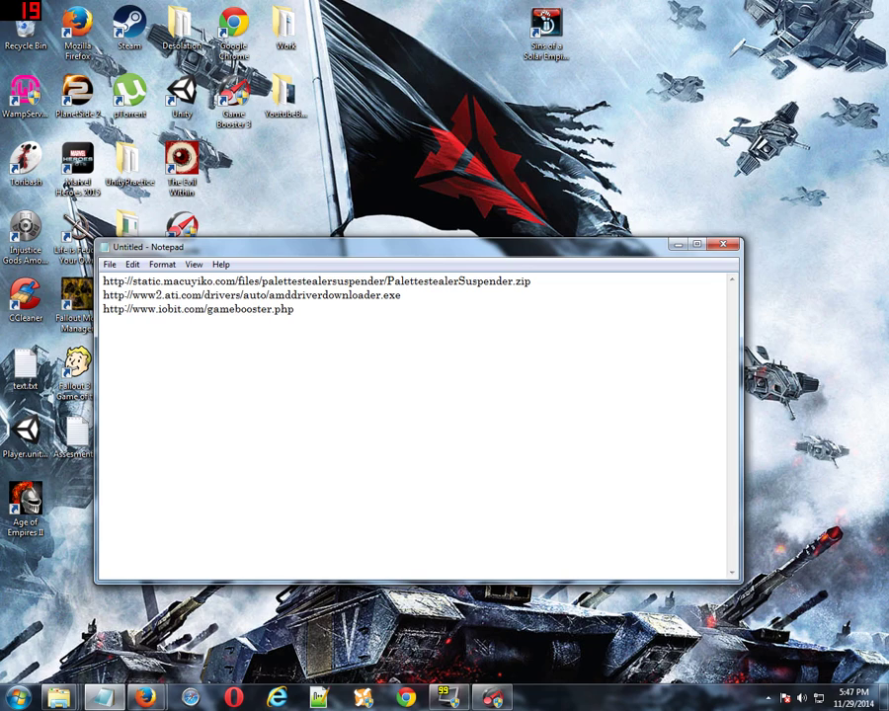
{"action": "key", "text": "Up"}
{"action": "key", "text": "End"}
{"action": "key", "text": "ctrl+shift+Right"}
{"action": "key", "text": "ctrl+shift+Right"}
{"action": "key", "text": "ctrl+shift+Right"}
{"action": "key", "text": "shift+Up"}
{"action": "key", "text": "shift+Home"}
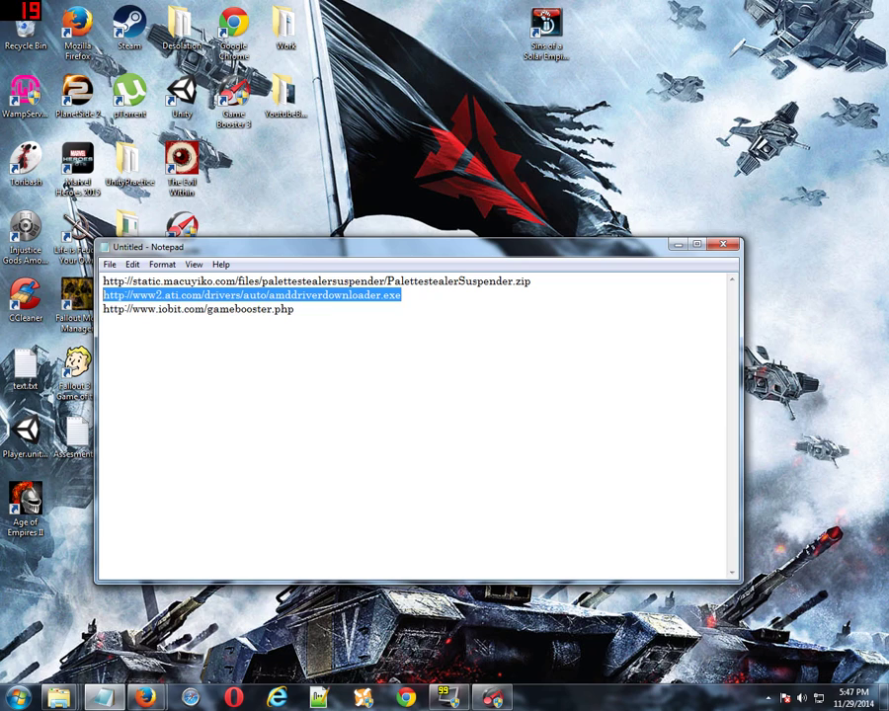
{"action": "key", "text": "End"}
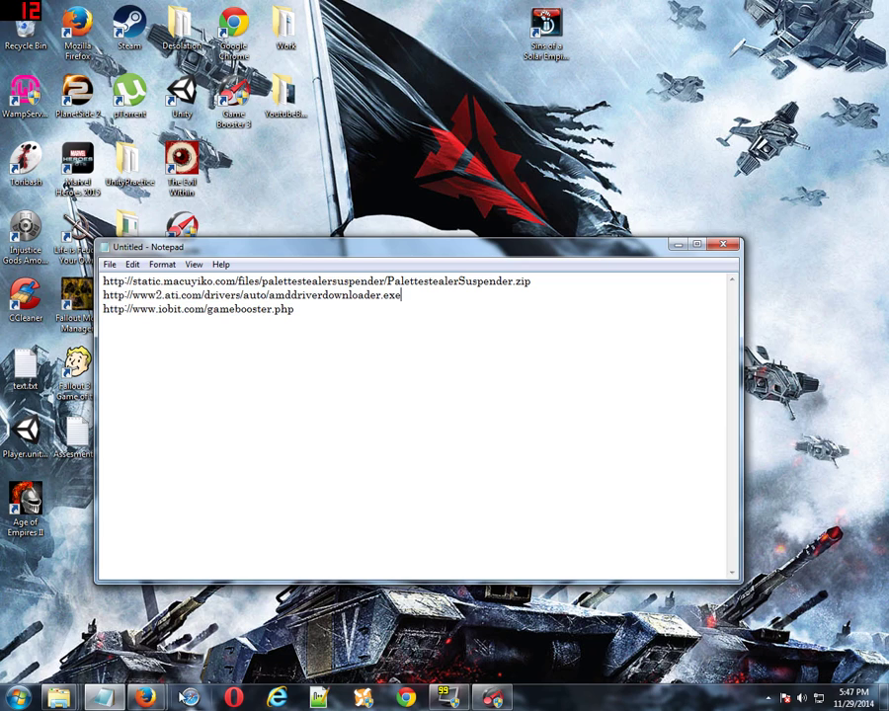
{"action": "mouse_move", "coordinate": [145, 691]}
{"action": "left_click", "coordinate": [89, 605]}
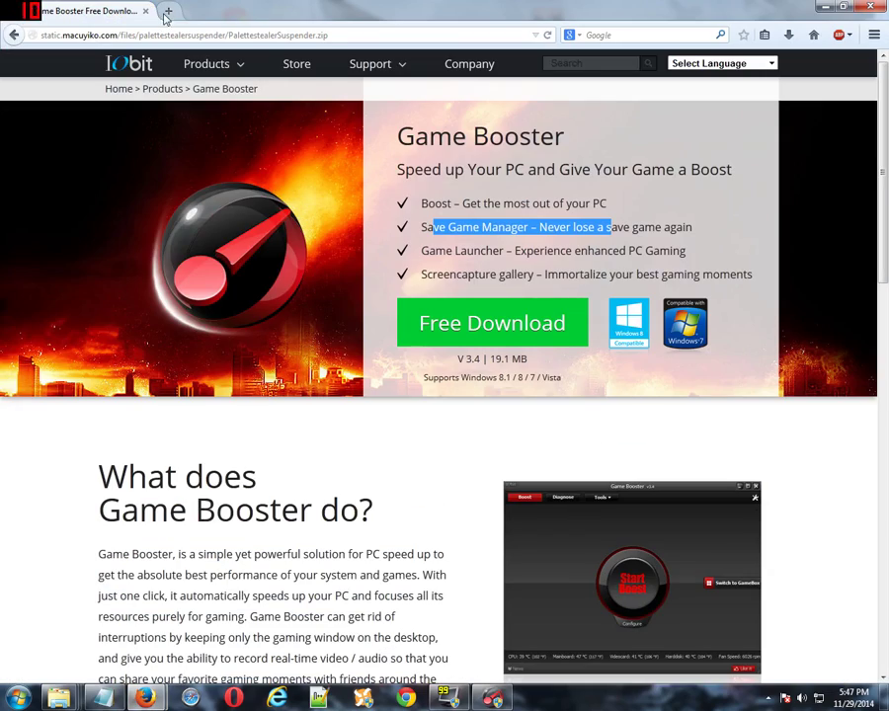
Step: Search Google for 'amd drivers' in a new Firefox tab
{"action": "left_click", "coordinate": [167, 12]}
{"action": "type", "text": "g"}
{"action": "key", "text": "Return"}
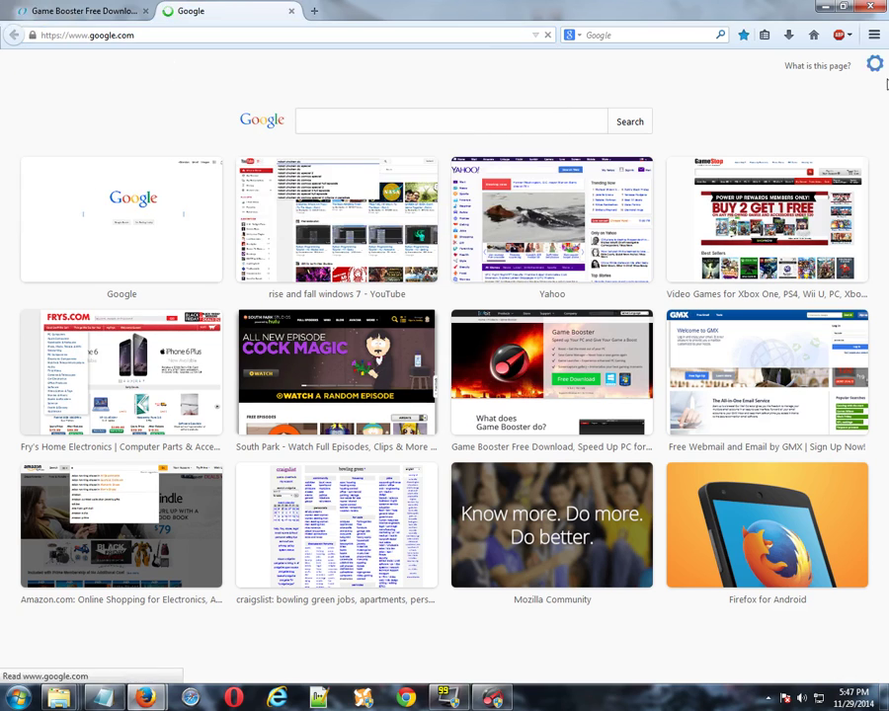
{"action": "type", "text": "amd drivbe"}
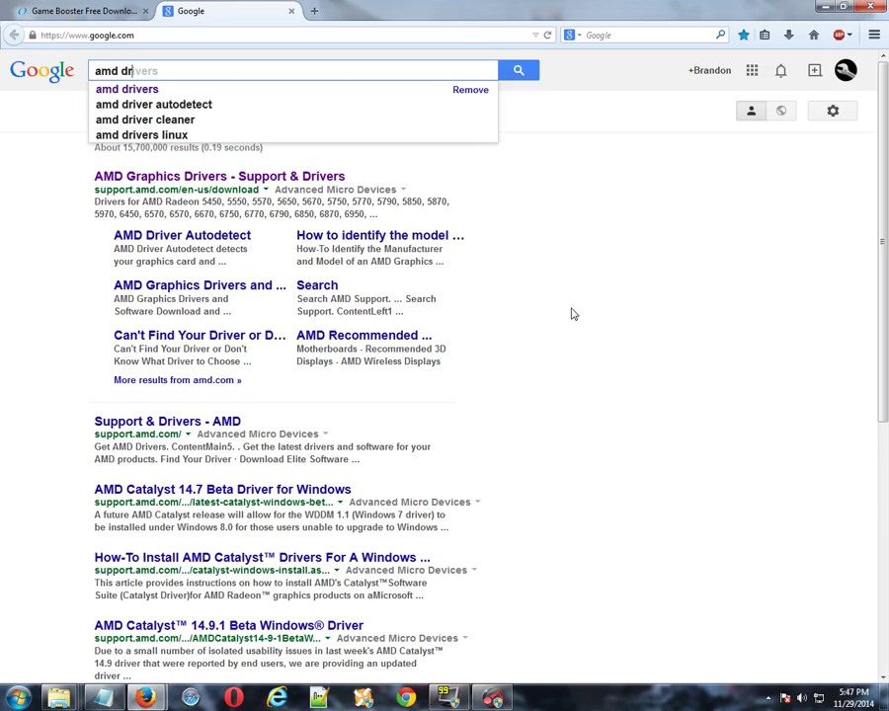
{"action": "key", "text": "BackSpace"}
{"action": "key", "text": "BackSpace"}
{"action": "type", "text": "ers"}
{"action": "key", "text": "Return"}
Step: Open the AMD Graphics Drivers result and highlight its Windows support point
{"action": "left_click", "coordinate": [224, 178]}
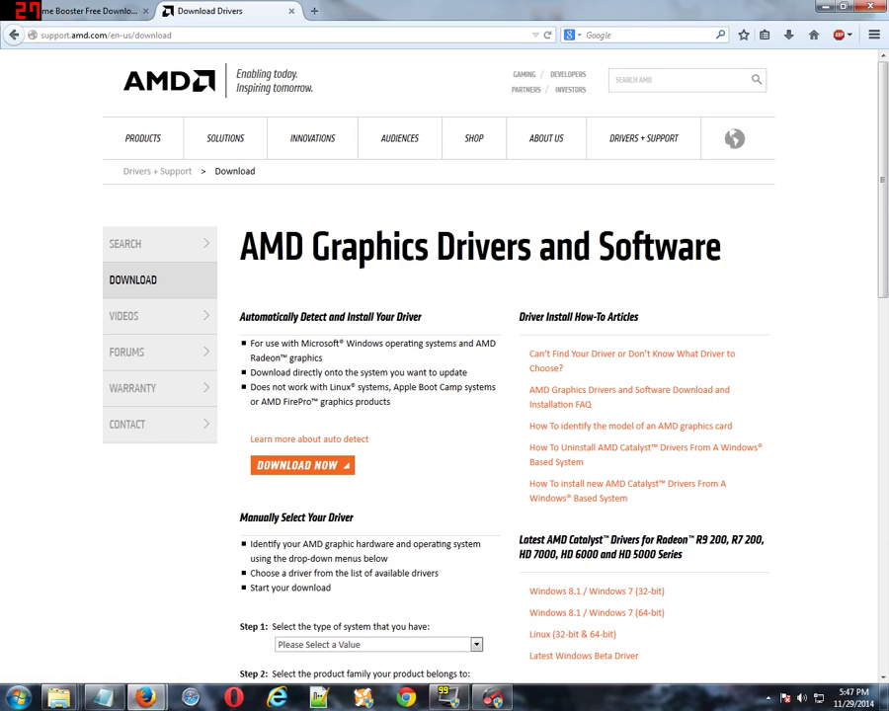
{"action": "left_click_drag", "start_coordinate": [250, 342], "coordinate": [496, 344]}
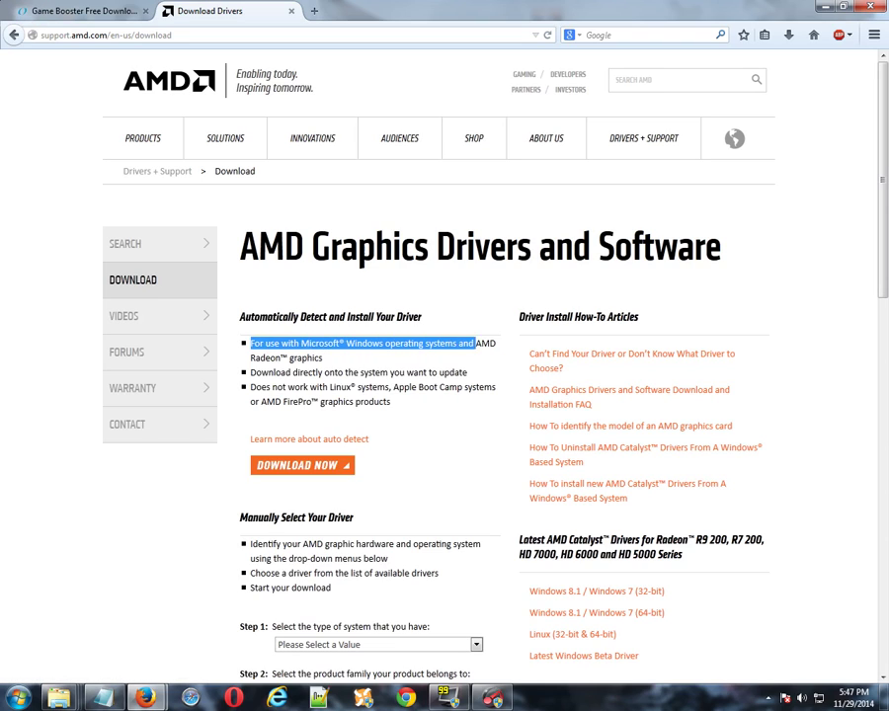
{"action": "left_click", "coordinate": [432, 358]}
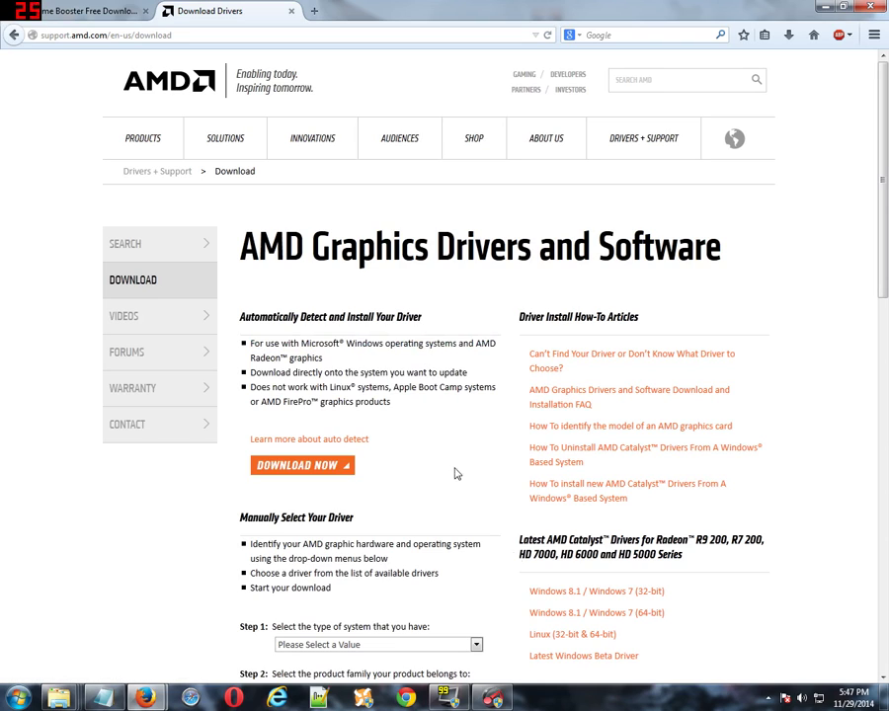
Step: Bring Notepad over the AMD page and highlight the first, second and third download links in turn
{"action": "left_click", "coordinate": [102, 699]}
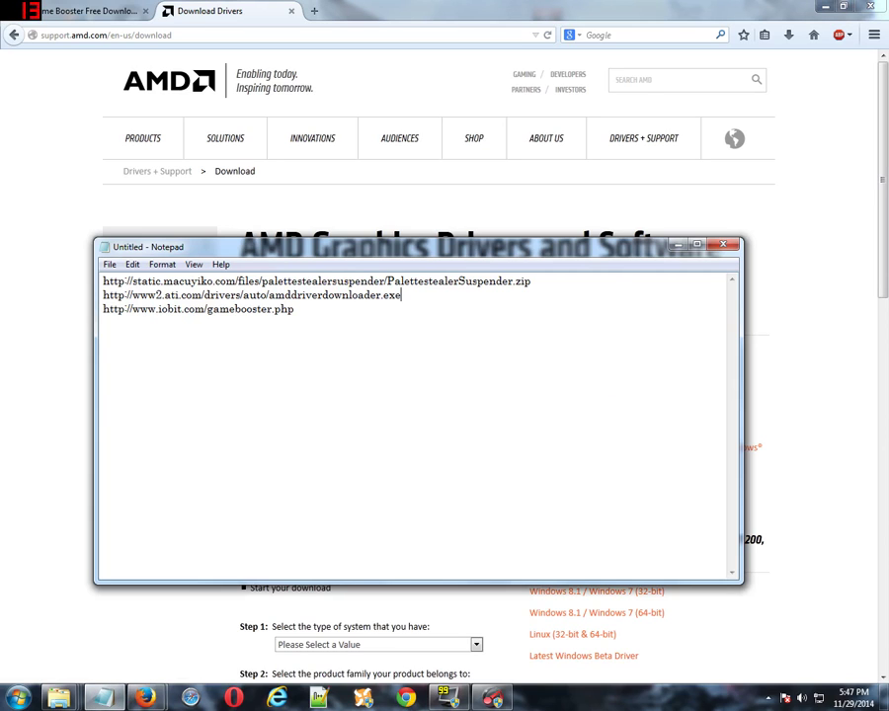
{"action": "left_click_drag", "start_coordinate": [531, 281], "coordinate": [103, 281]}
{"action": "left_click", "coordinate": [401, 294]}
{"action": "mouse_move", "coordinate": [401, 295]}
{"action": "left_mouse_down"}
{"action": "mouse_move", "coordinate": [102, 295]}
{"action": "mouse_move", "coordinate": [105, 281]}
{"action": "mouse_move", "coordinate": [531, 282]}
{"action": "mouse_move", "coordinate": [387, 281]}
{"action": "left_mouse_up"}
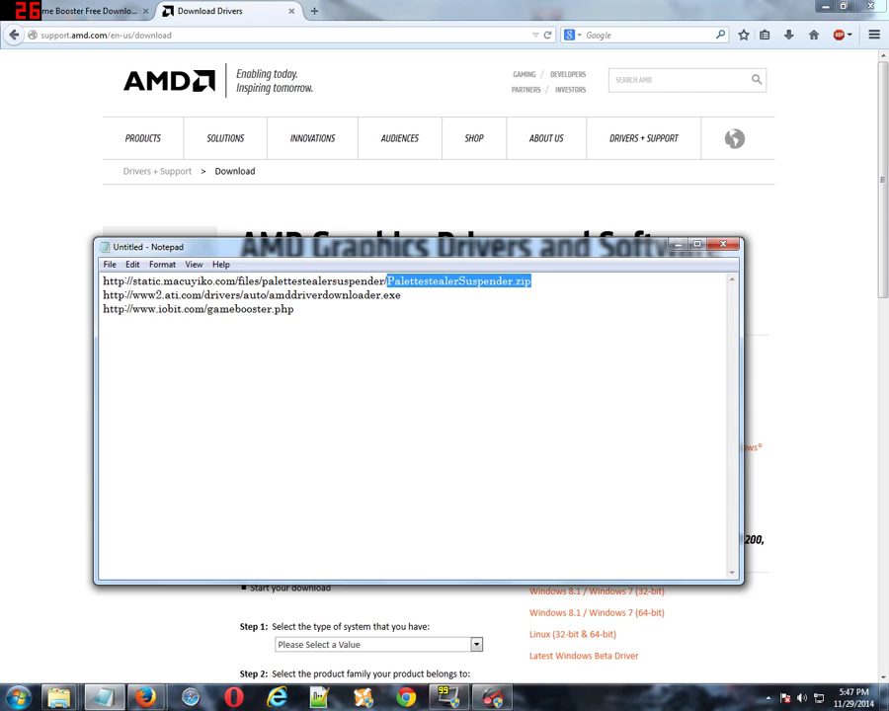
{"action": "left_click", "coordinate": [531, 281]}
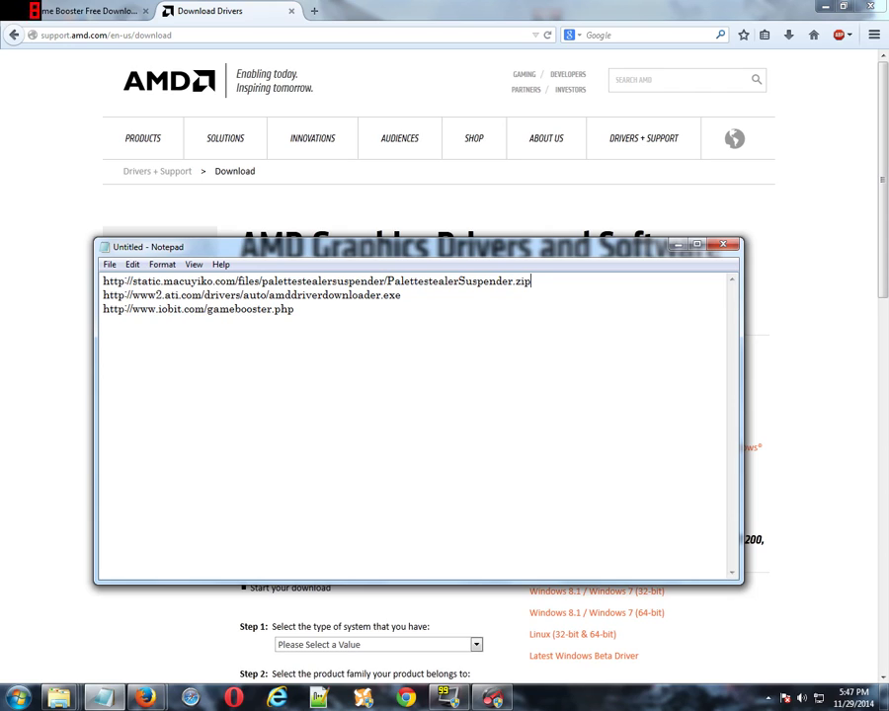
{"action": "left_click_drag", "start_coordinate": [531, 282], "coordinate": [292, 282]}
{"action": "left_click_drag", "start_coordinate": [103, 294], "coordinate": [103, 281]}
{"action": "left_click", "coordinate": [401, 295]}
{"action": "left_click_drag", "start_coordinate": [294, 309], "coordinate": [77, 329]}
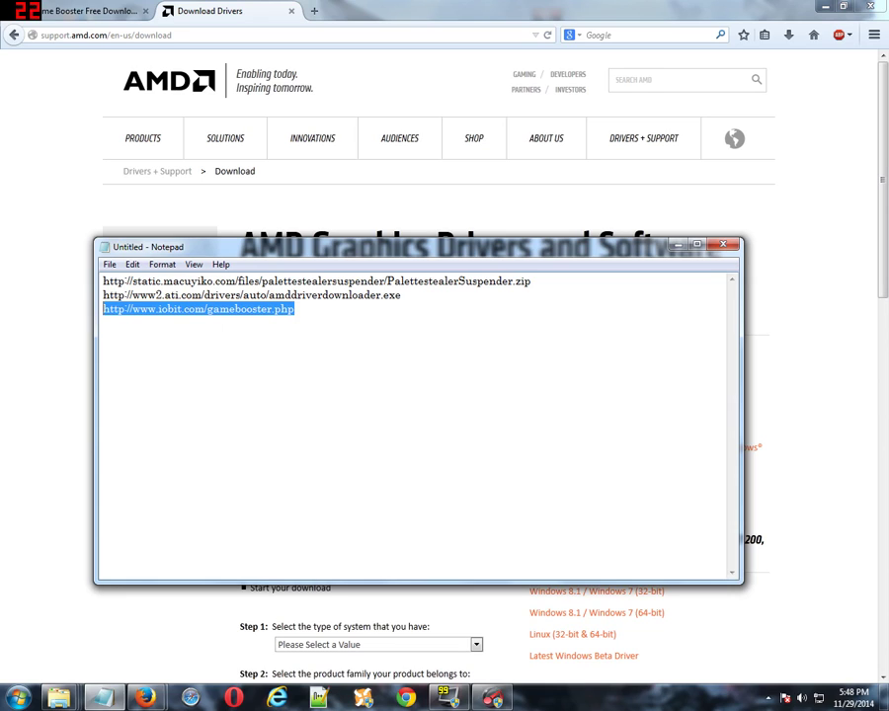
{"action": "left_click", "coordinate": [294, 310]}
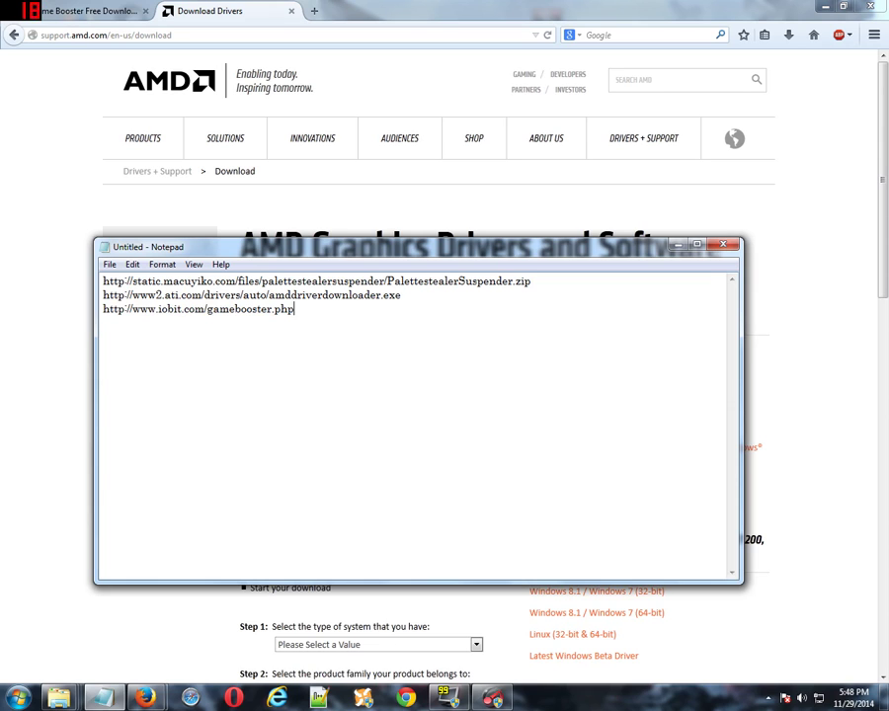
{"action": "left_click_drag", "start_coordinate": [295, 309], "coordinate": [102, 310]}
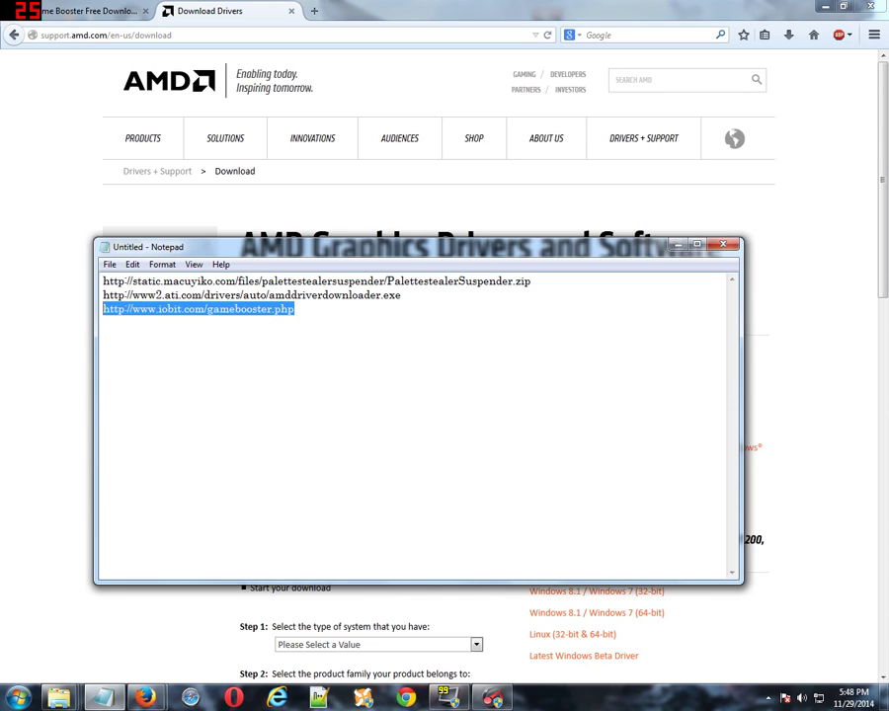
Step: Return to the Game Booster tab, highlight its heading and features, then minimize Firefox and Notepad
{"action": "left_click", "coordinate": [174, 12]}
{"action": "left_click", "coordinate": [87, 10]}
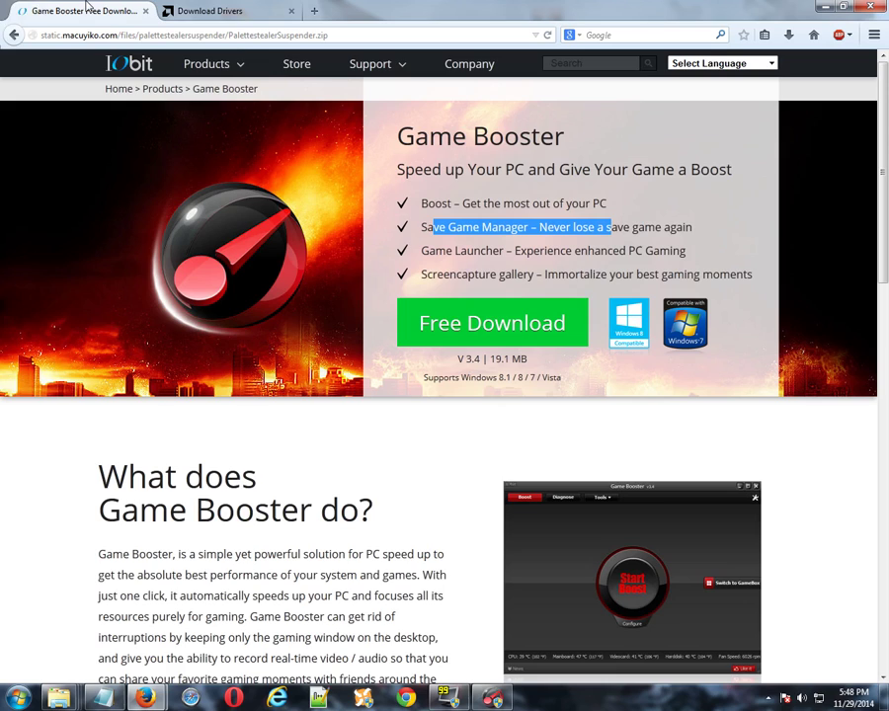
{"action": "left_click", "coordinate": [375, 158]}
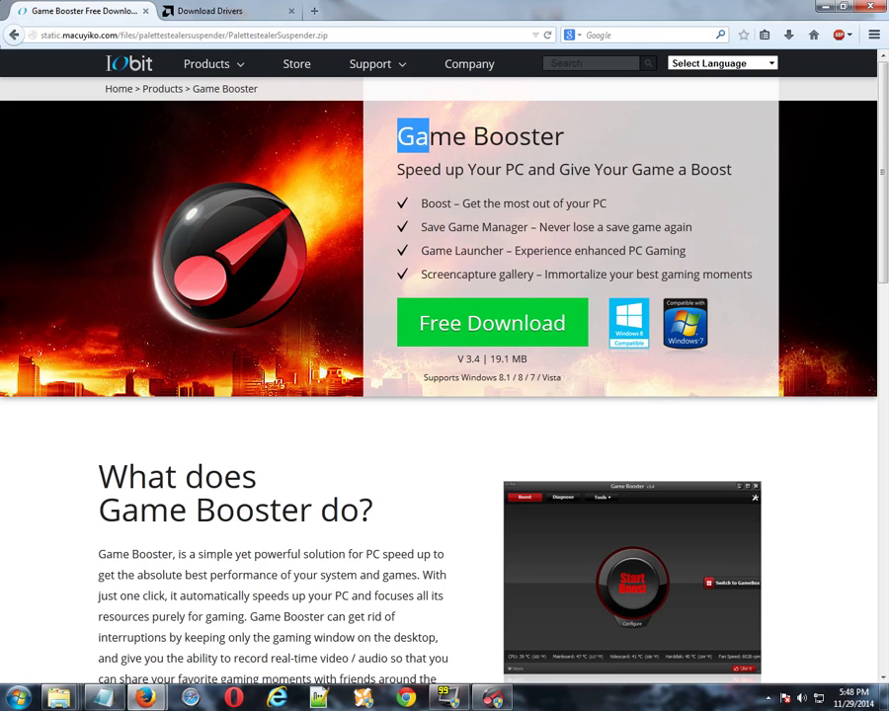
{"action": "left_click_drag", "start_coordinate": [489, 136], "coordinate": [760, 288]}
{"action": "left_click", "coordinate": [610, 217]}
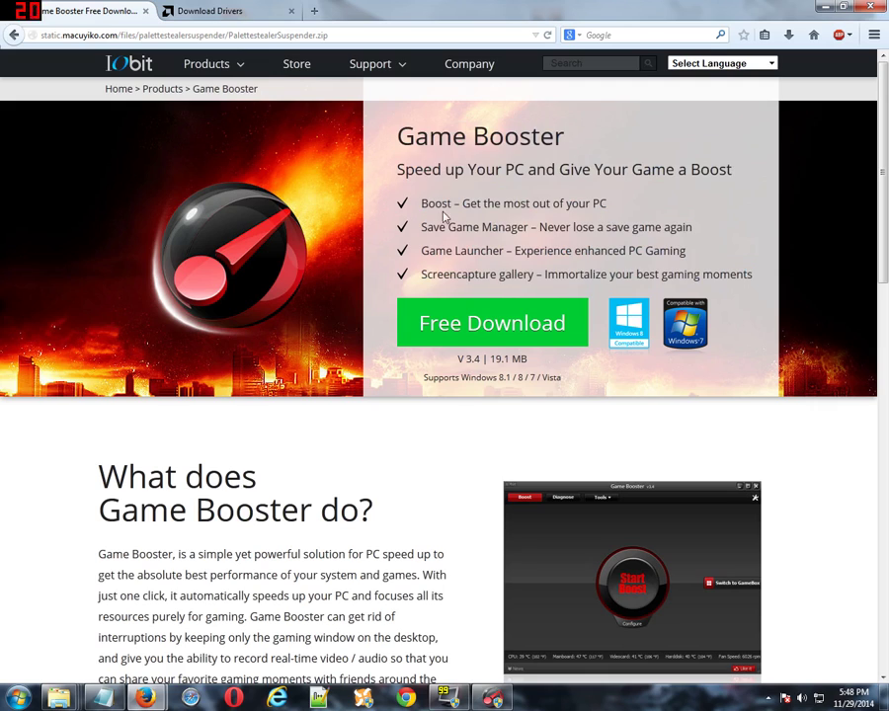
{"action": "left_click_drag", "start_coordinate": [397, 136], "coordinate": [606, 227]}
{"action": "left_click", "coordinate": [720, 228]}
{"action": "left_click", "coordinate": [820, 7]}
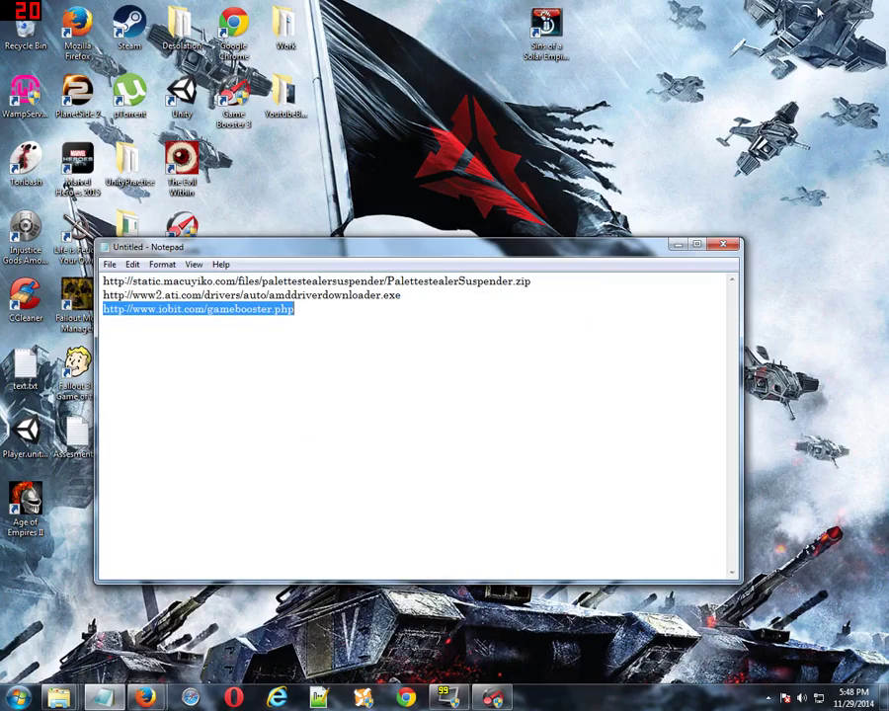
{"action": "left_click", "coordinate": [680, 244]}
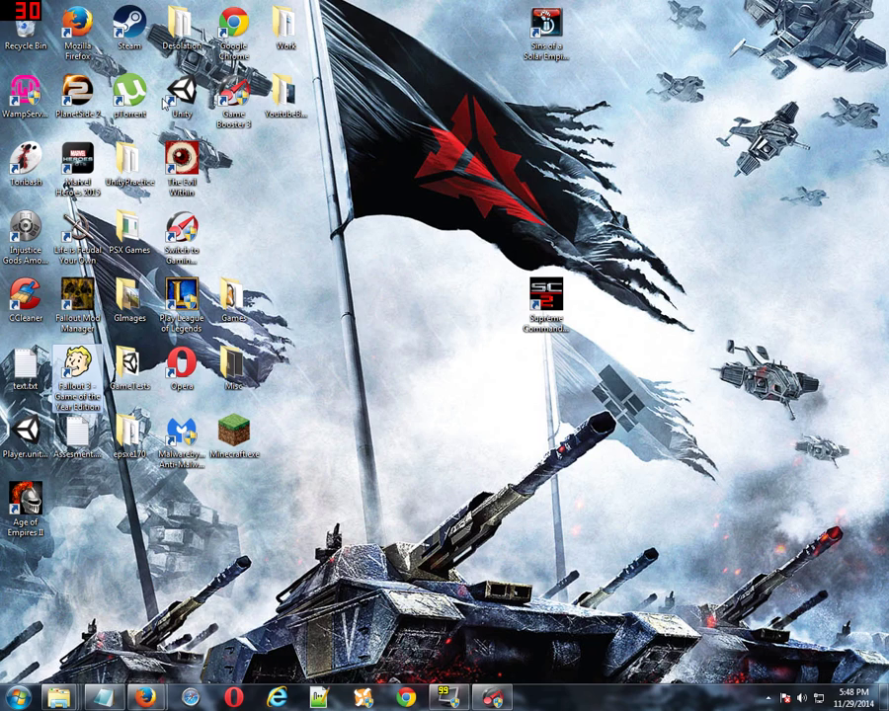
Step: Launch IObit Game Booster 3 from its desktop shortcut
{"action": "left_click", "coordinate": [203, 225]}
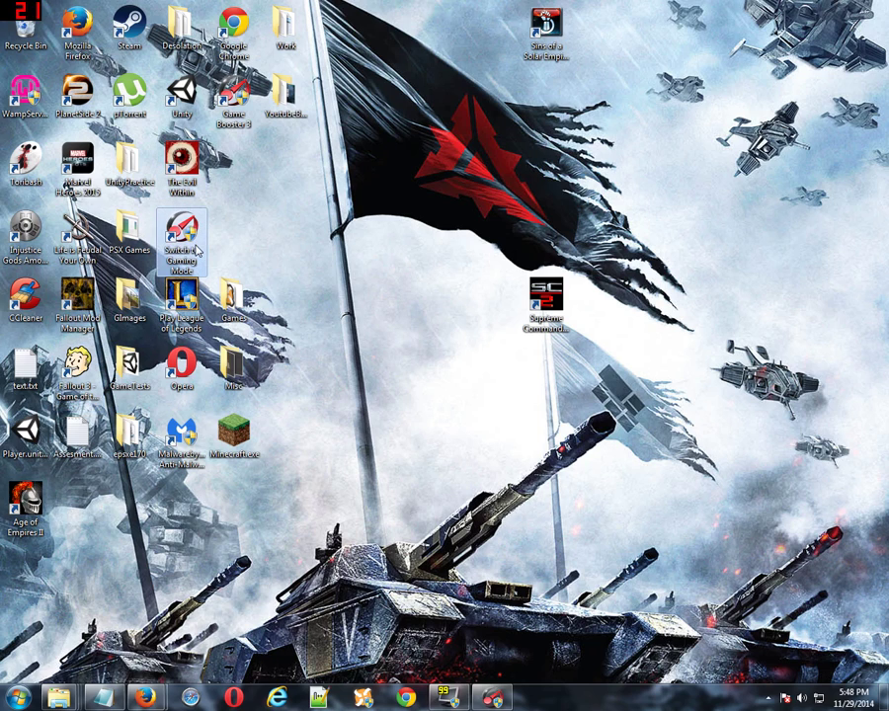
{"action": "left_click", "coordinate": [309, 103]}
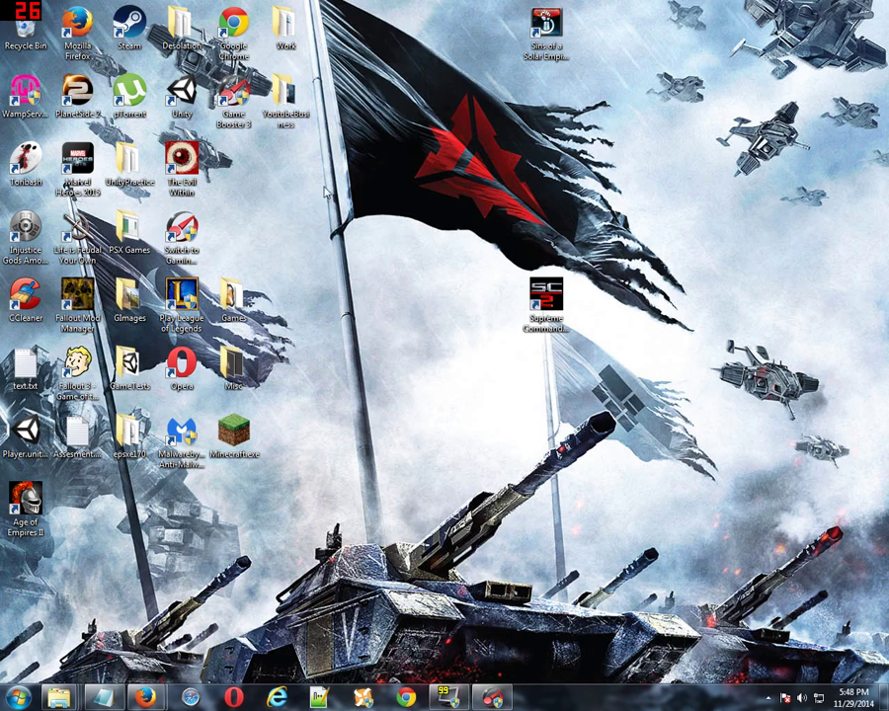
{"action": "double_click", "coordinate": [234, 94]}
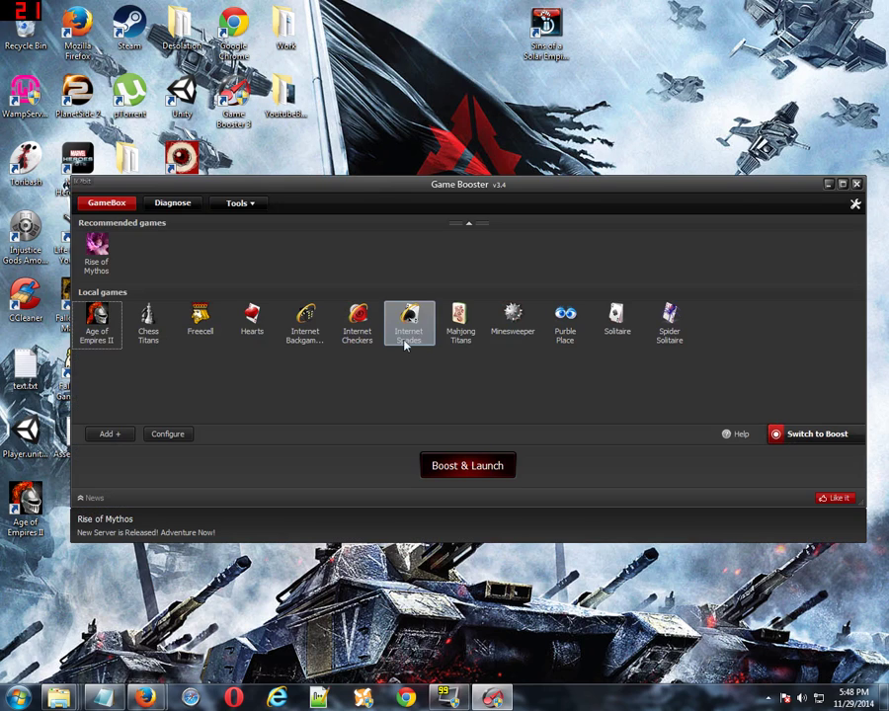
Step: With Age of Empires II selected, browse to Program Files (x86)\Microsoft Games\Age of Empires II, then cancel
{"action": "left_click", "coordinate": [105, 331]}
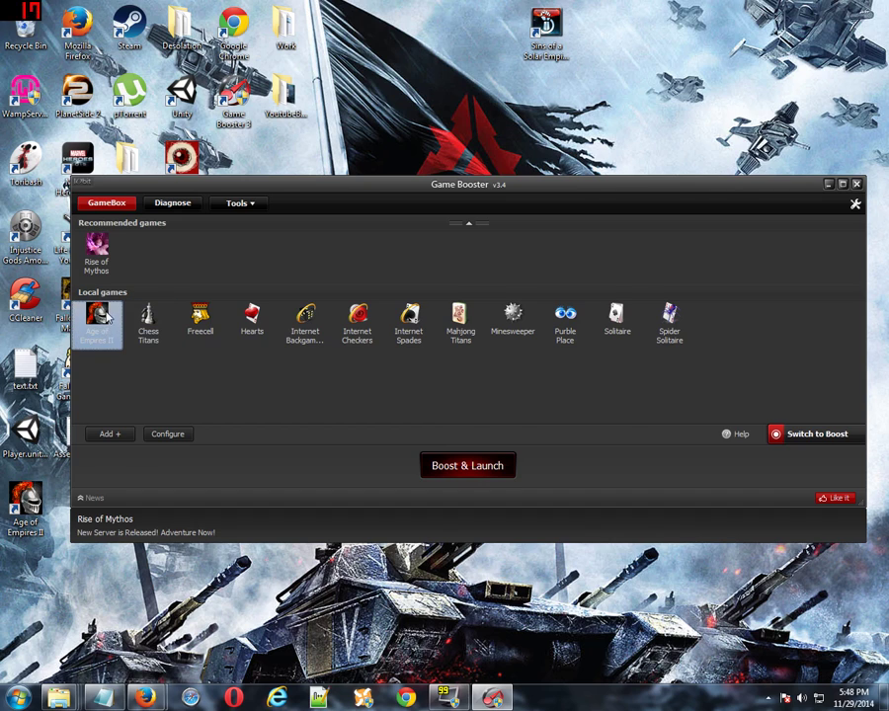
{"action": "left_click", "coordinate": [103, 436]}
{"action": "left_click", "coordinate": [420, 371]}
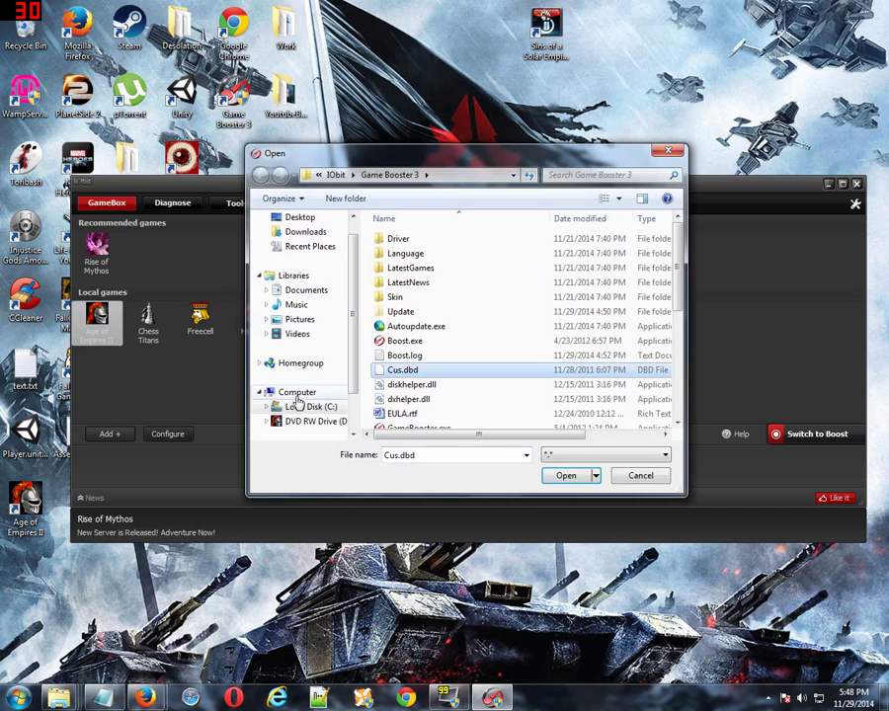
{"action": "left_click", "coordinate": [298, 406]}
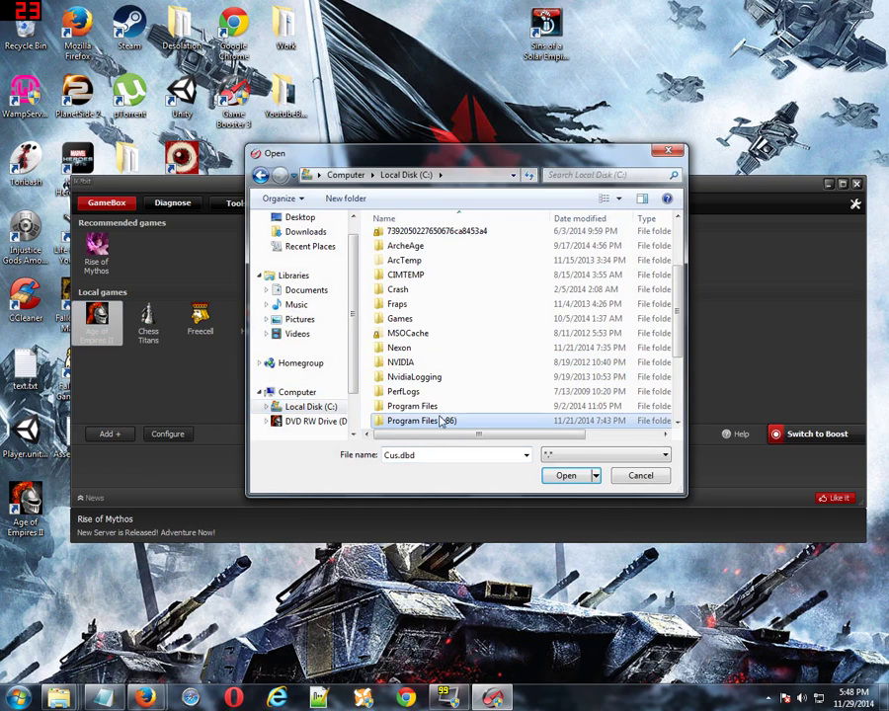
{"action": "double_click", "coordinate": [415, 304]}
{"action": "scroll", "coordinate": [435, 316], "scroll_direction": "down", "scroll_amount": 8}
{"action": "scroll", "coordinate": [441, 326], "scroll_direction": "up", "scroll_amount": 5}
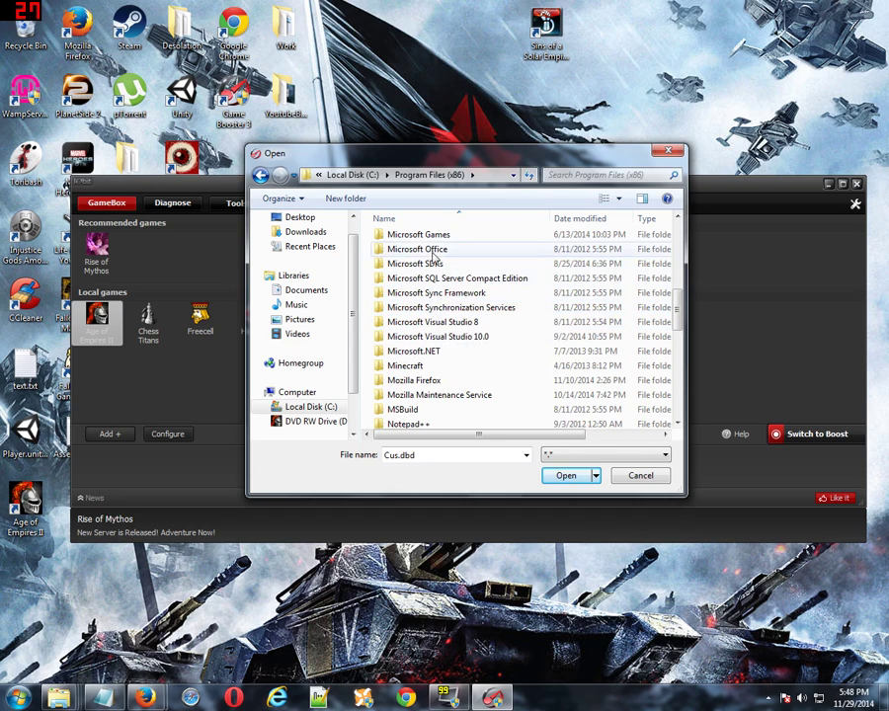
{"action": "double_click", "coordinate": [440, 234]}
{"action": "double_click", "coordinate": [445, 241]}
{"action": "scroll", "coordinate": [459, 306], "scroll_direction": "down", "scroll_amount": 3}
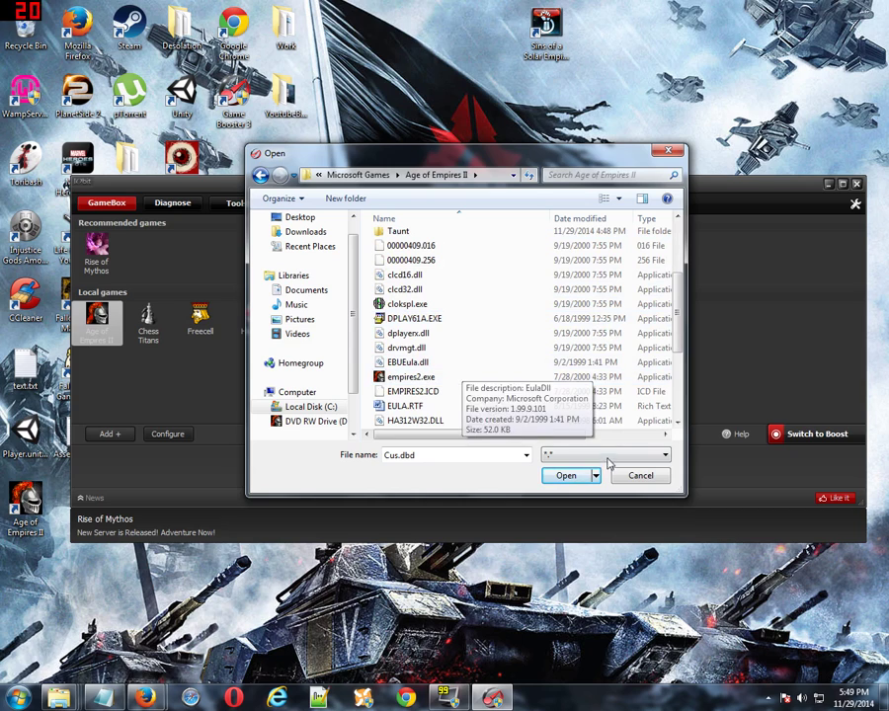
{"action": "left_click", "coordinate": [638, 477]}
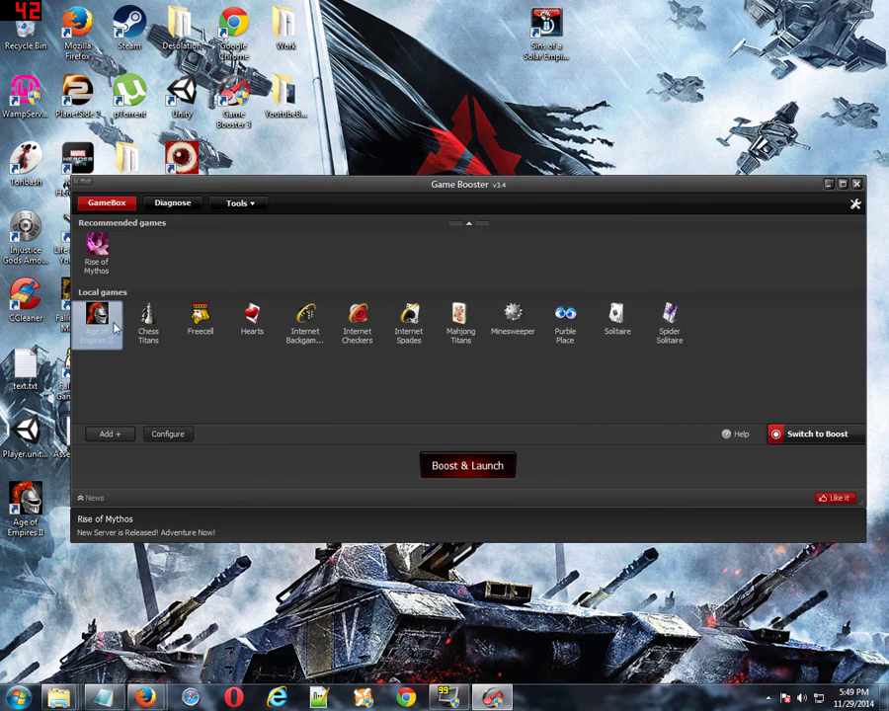
Step: In Configure, expand Processes and Others, and toggle Explorer.exe off and on to raise its warning
{"action": "left_click", "coordinate": [162, 436]}
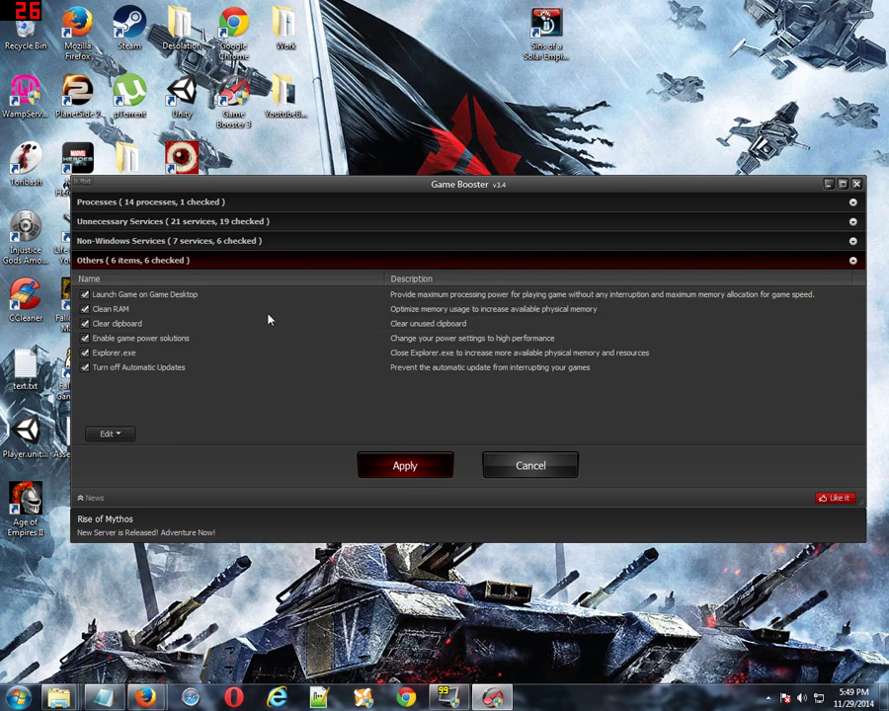
{"action": "left_click", "coordinate": [121, 260]}
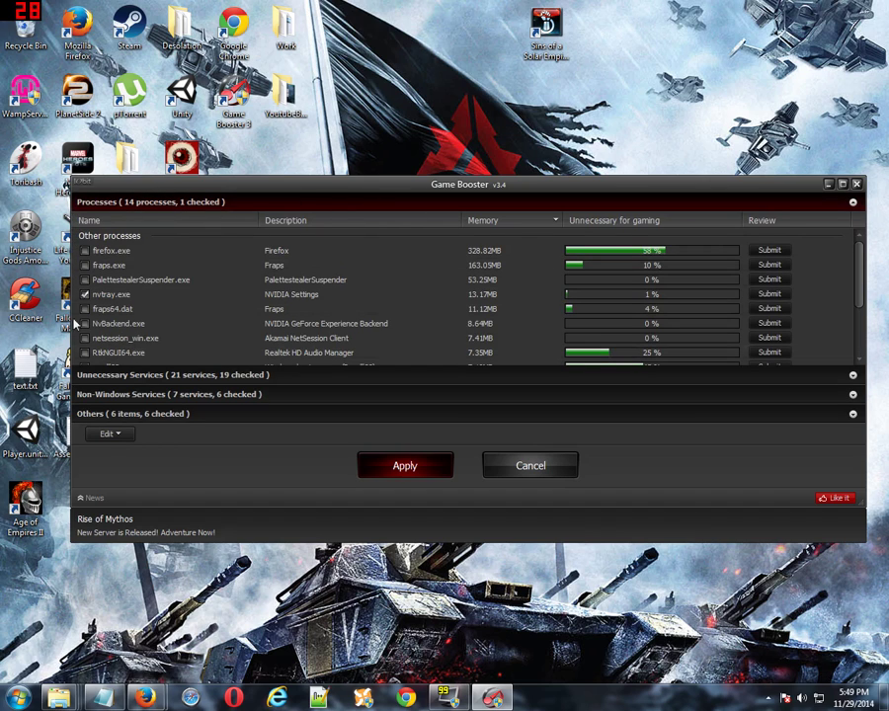
{"action": "scroll", "coordinate": [580, 250], "scroll_direction": "down", "scroll_amount": 3}
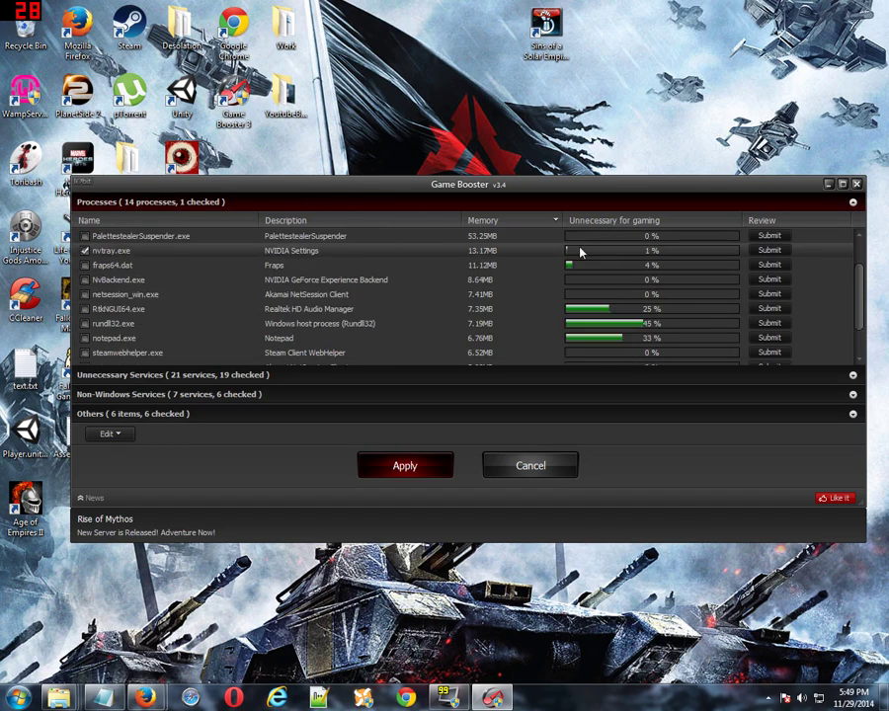
{"action": "left_click", "coordinate": [164, 417]}
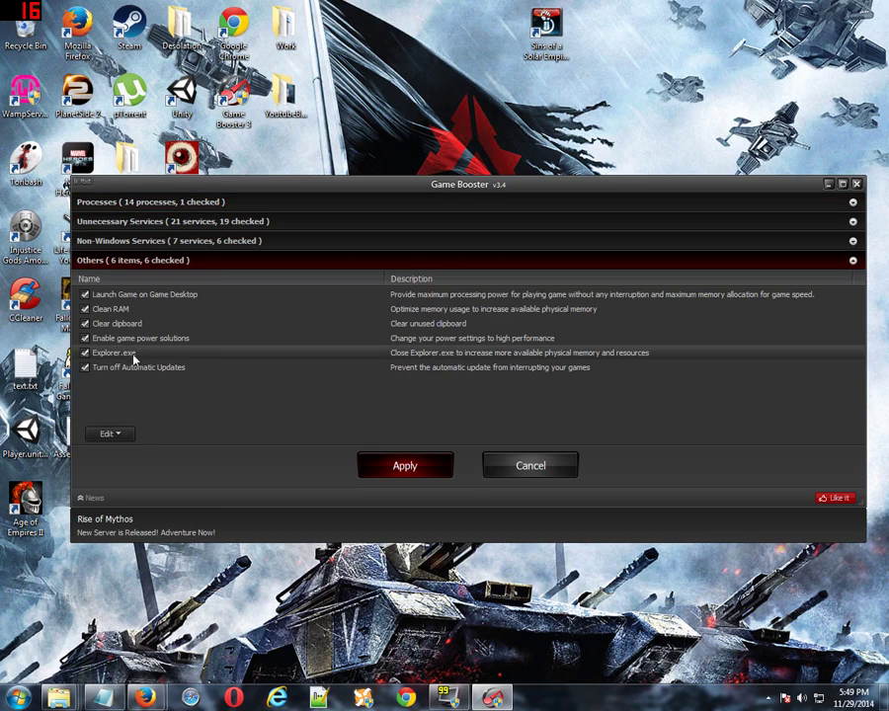
{"action": "left_click", "coordinate": [85, 354]}
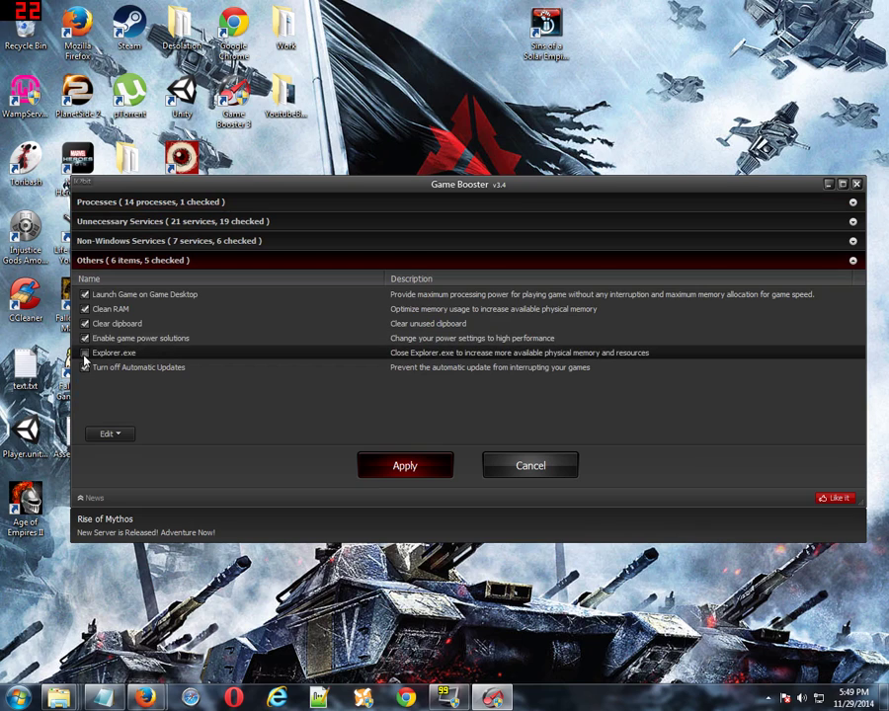
{"action": "left_click", "coordinate": [85, 353]}
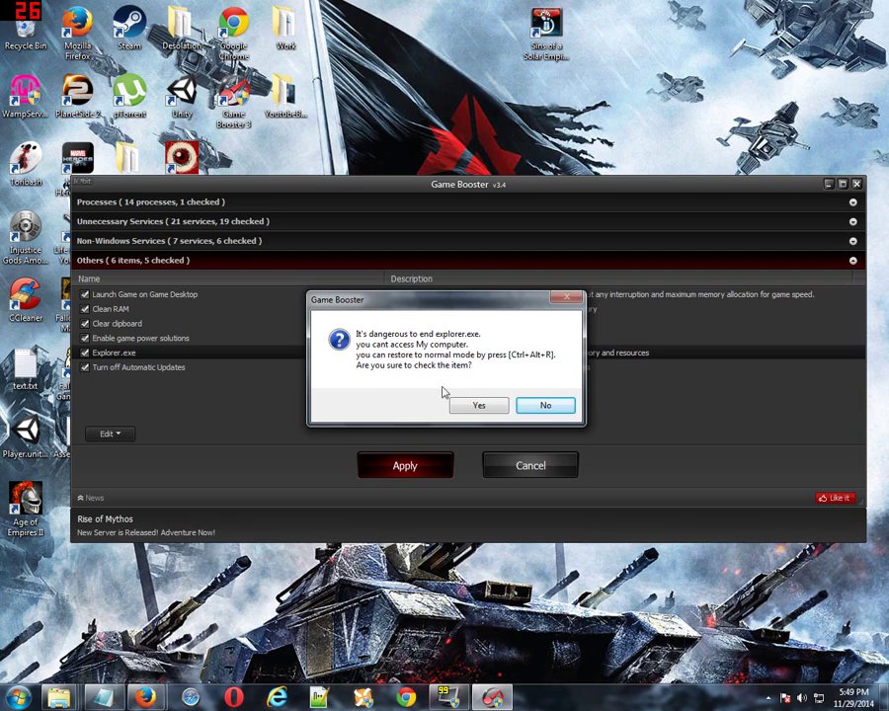
Step: Accept the explorer.exe warning with Yes and apply the boost settings
{"action": "left_click", "coordinate": [466, 407]}
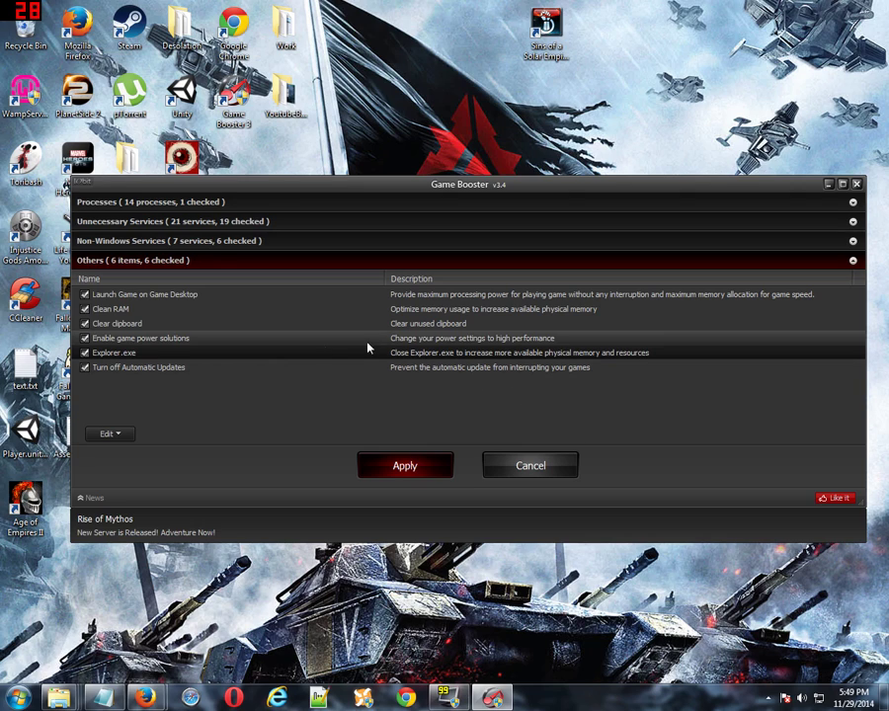
{"action": "left_click", "coordinate": [405, 467]}
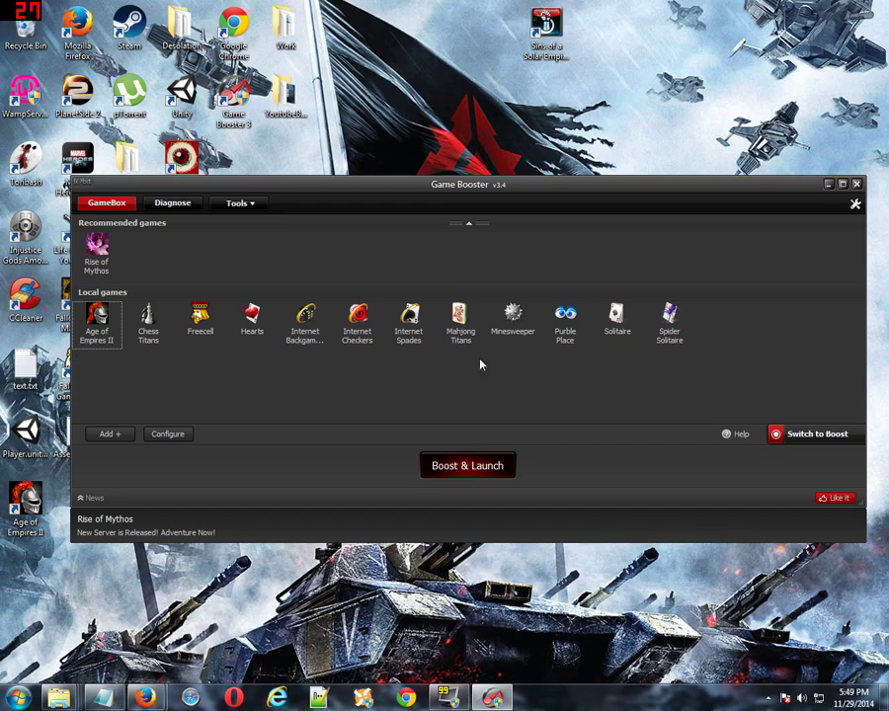
Step: Move the Game Booster window up, review the Notepad notes, then minimize Notepad
{"action": "left_click_drag", "start_coordinate": [85, 361], "coordinate": [715, 332]}
{"action": "left_click_drag", "start_coordinate": [798, 185], "coordinate": [748, 56]}
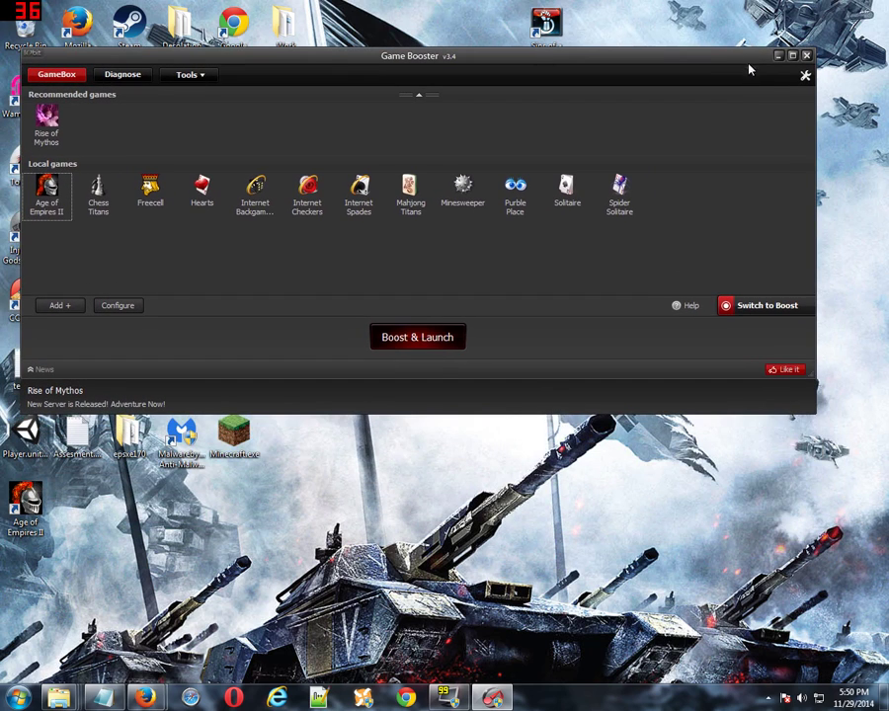
{"action": "left_click", "coordinate": [101, 698]}
{"action": "left_click_drag", "start_coordinate": [401, 294], "coordinate": [103, 280]}
{"action": "left_click", "coordinate": [296, 309]}
{"action": "left_click", "coordinate": [678, 244]}
Step: Move the Game Booster window back down and close the program
{"action": "left_click_drag", "start_coordinate": [459, 72], "coordinate": [487, 72]}
{"action": "left_click_drag", "start_coordinate": [127, 265], "coordinate": [70, 274]}
{"action": "left_click", "coordinate": [719, 204]}
{"action": "left_click", "coordinate": [69, 274]}
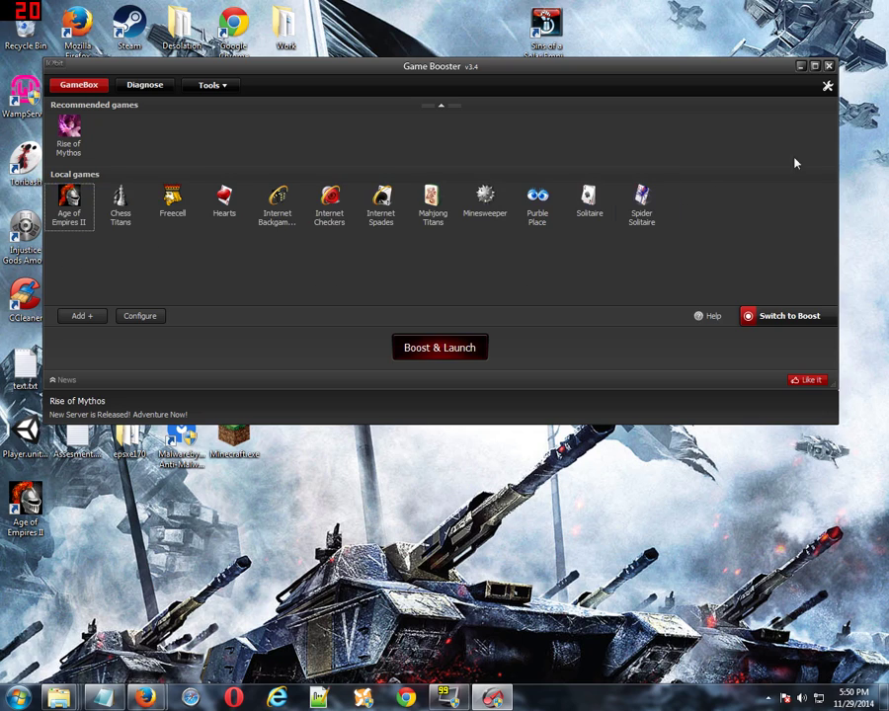
{"action": "left_click", "coordinate": [829, 67]}
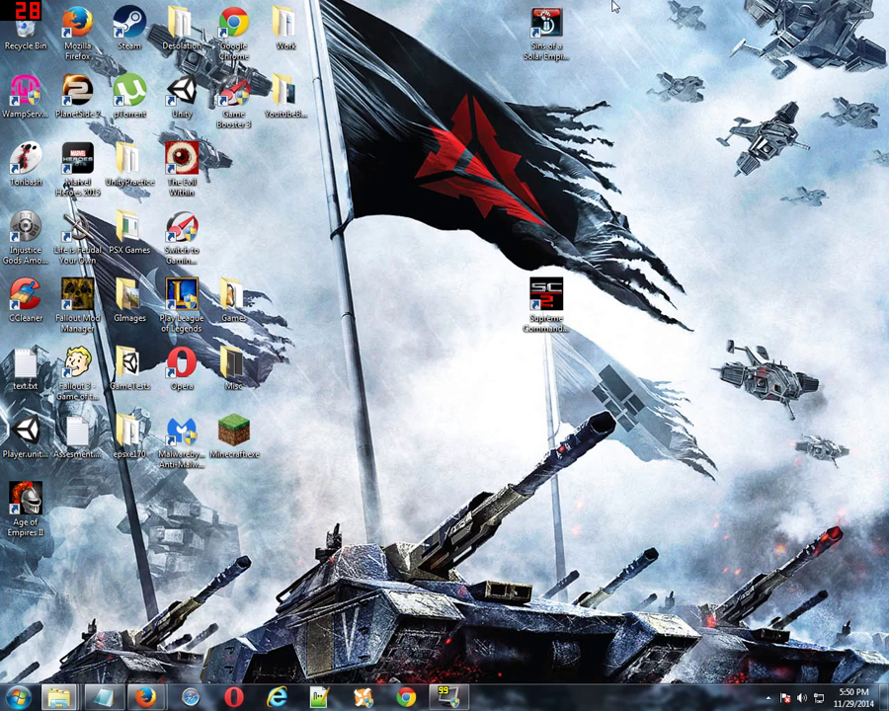
{"action": "left_click_drag", "start_coordinate": [612, 6], "coordinate": [346, 420]}
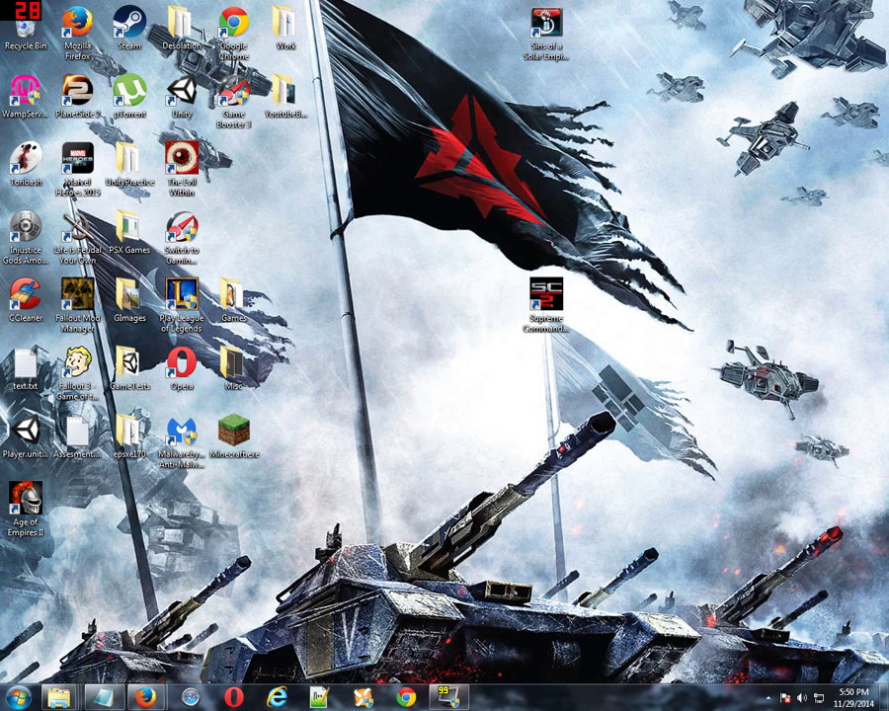
{"action": "left_click", "coordinate": [768, 697]}
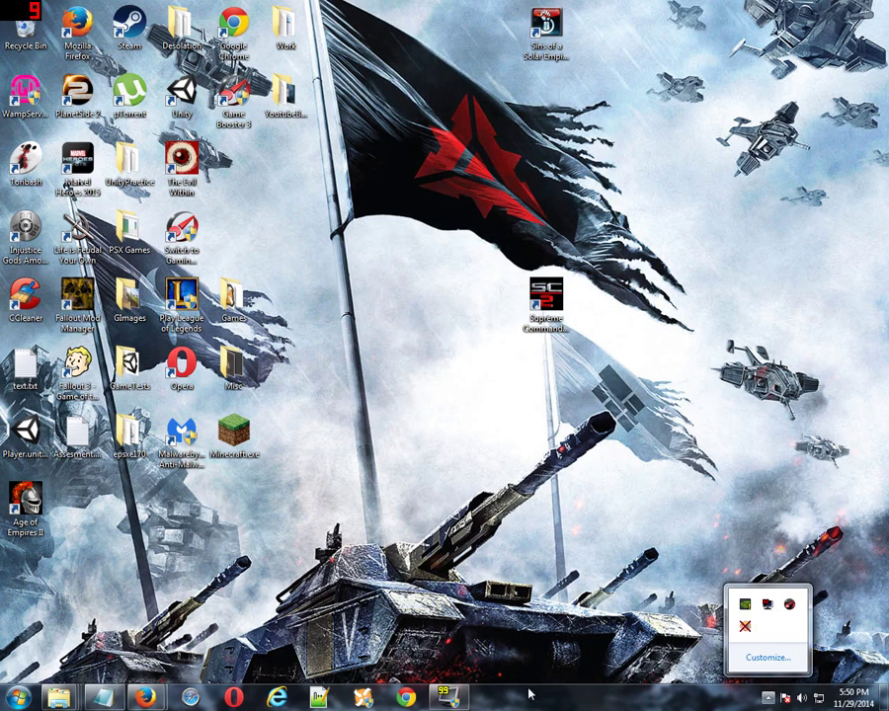
{"action": "left_click", "coordinate": [101, 697]}
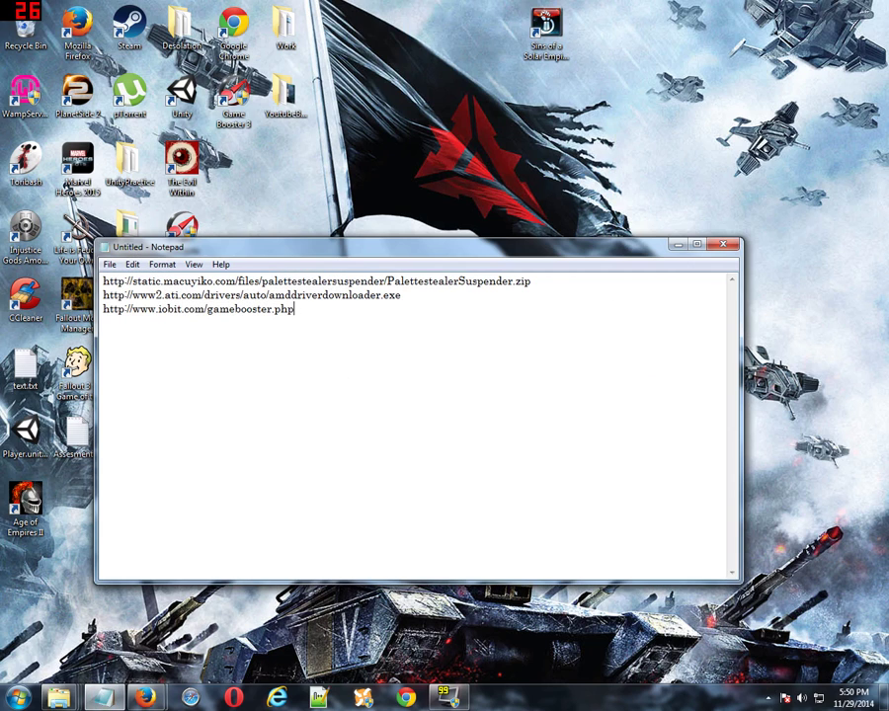
{"action": "left_click_drag", "start_coordinate": [255, 281], "coordinate": [295, 309]}
{"action": "key", "text": "shift+Down"}
{"action": "key", "text": "shift+Down"}
{"action": "key", "text": "shift+Down"}
{"action": "key", "text": "shift+Left"}
{"action": "key", "text": "shift+Left"}
{"action": "key", "text": "shift+Left"}
{"action": "key", "text": "shift+Left"}
{"action": "key", "text": "shift+Left"}
{"action": "key", "text": "shift+Left"}
{"action": "key", "text": "shift+Left"}
{"action": "key", "text": "shift+Left"}
{"action": "key", "text": "shift+Left"}
{"action": "key", "text": "shift+Left"}
{"action": "key", "text": "shift+Left"}
{"action": "key", "text": "shift+Left"}
{"action": "key", "text": "shift+Left"}
{"action": "key", "text": "shift+Left"}
{"action": "key", "text": "shift+Left"}
{"action": "key", "text": "shift+Left"}
{"action": "key", "text": "shift+Left"}
{"action": "key", "text": "shift+Left"}
{"action": "key", "text": "shift+Left"}
{"action": "key", "text": "shift+Left"}
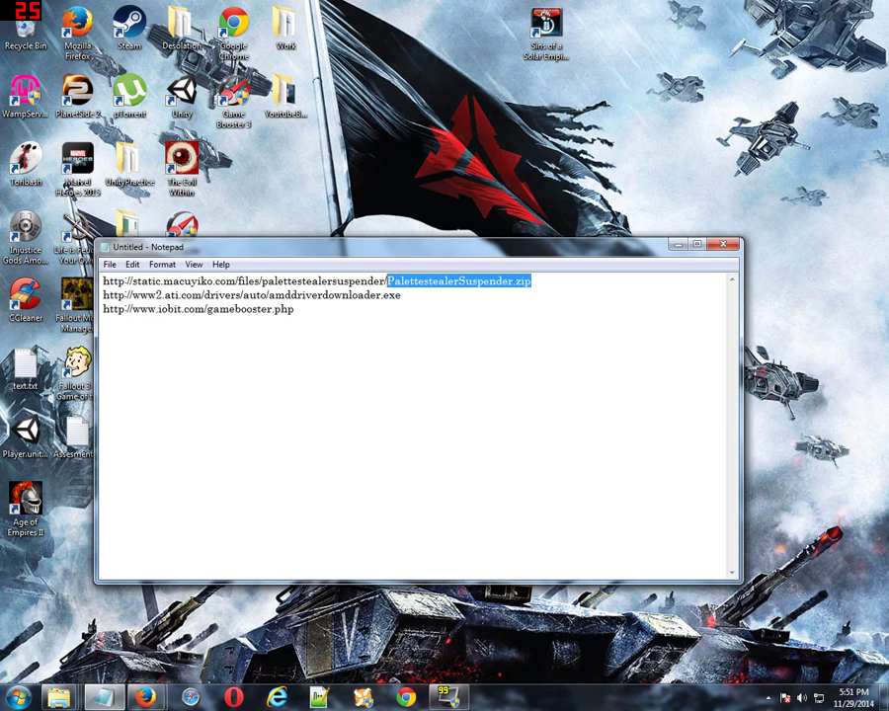
{"action": "key", "text": "ctrl+End"}
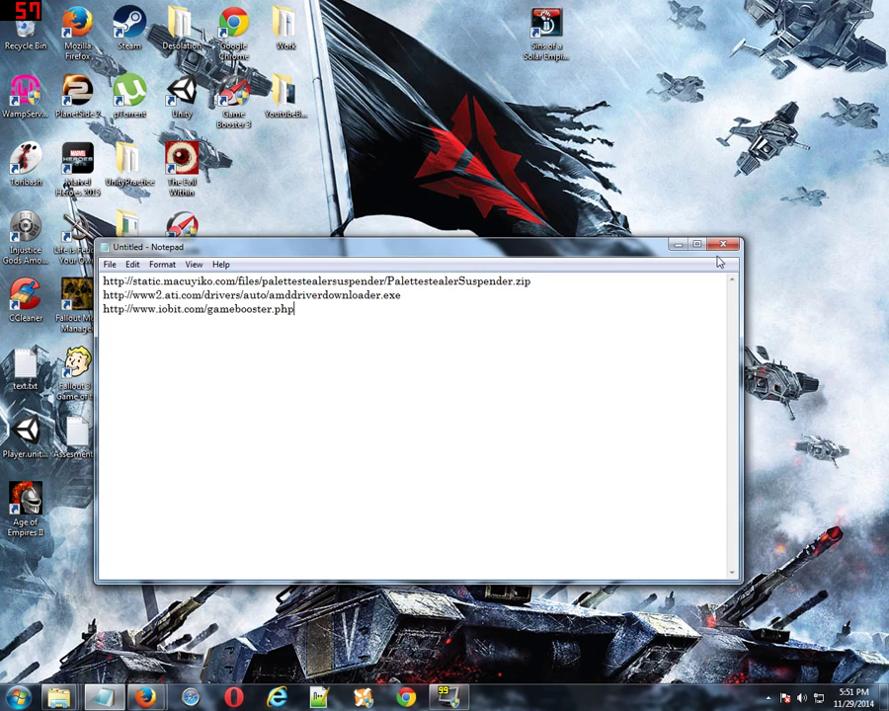
{"action": "left_click", "coordinate": [677, 246]}
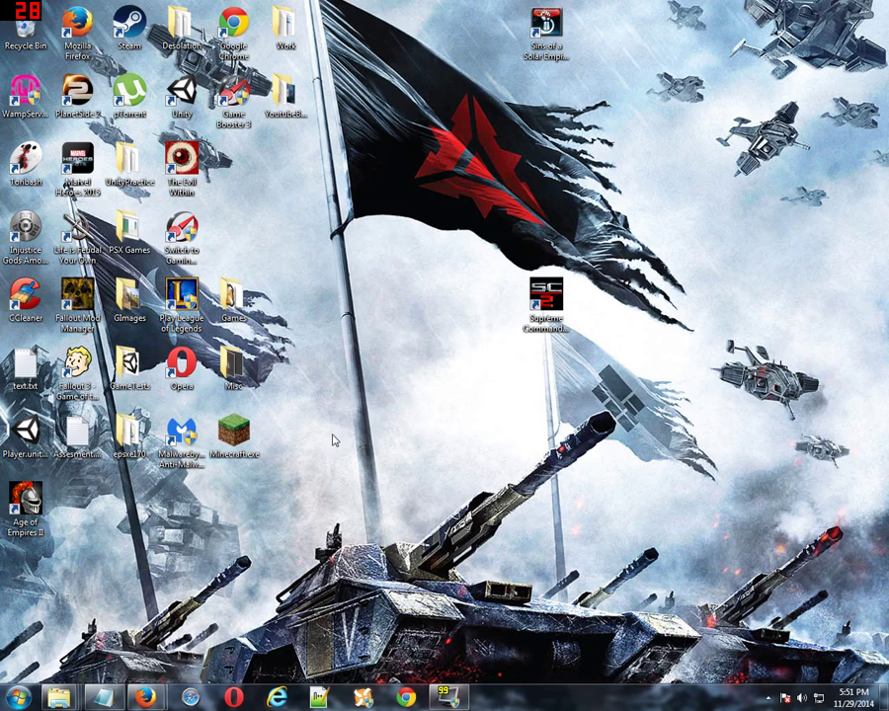